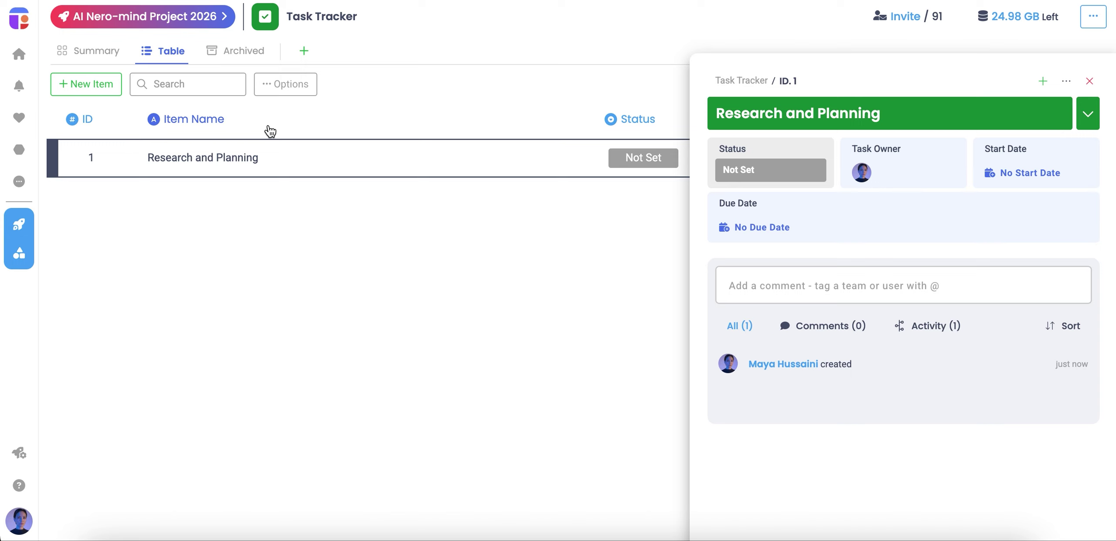
Set the Research and Planning item's status to Pending and assign a different task owner
left_click(758, 173)
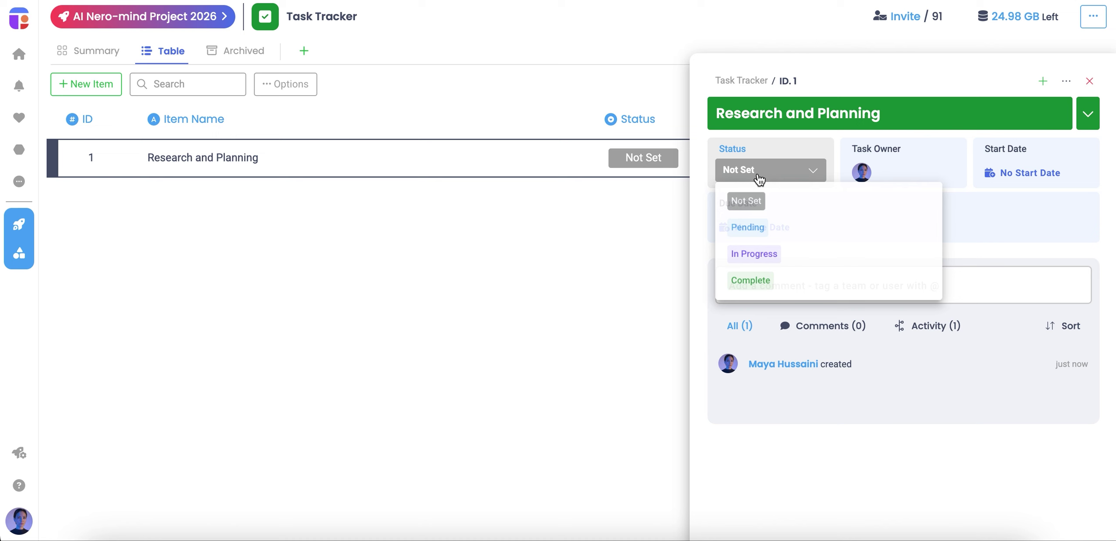
left_click(763, 227)
left_click(863, 173)
left_click(901, 262)
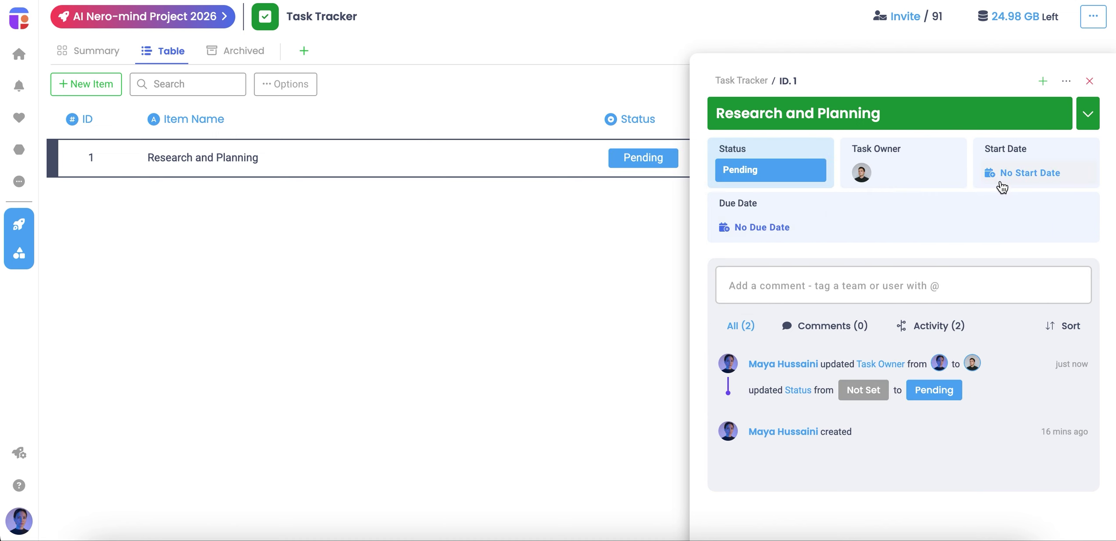
Give the Research and Planning item a start date of 23 July 25 and a due date of 25 July 25
left_click(1002, 187)
left_click(947, 403)
left_click(767, 228)
left_click(865, 459)
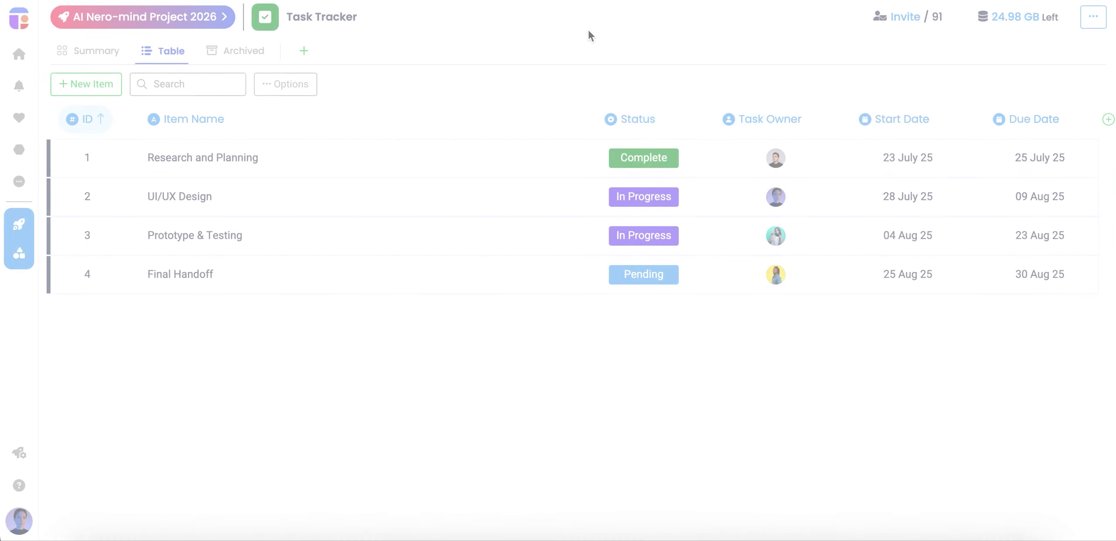
Pin the Task Tracker's table view and rename the view as Main List View
left_click(295, 94)
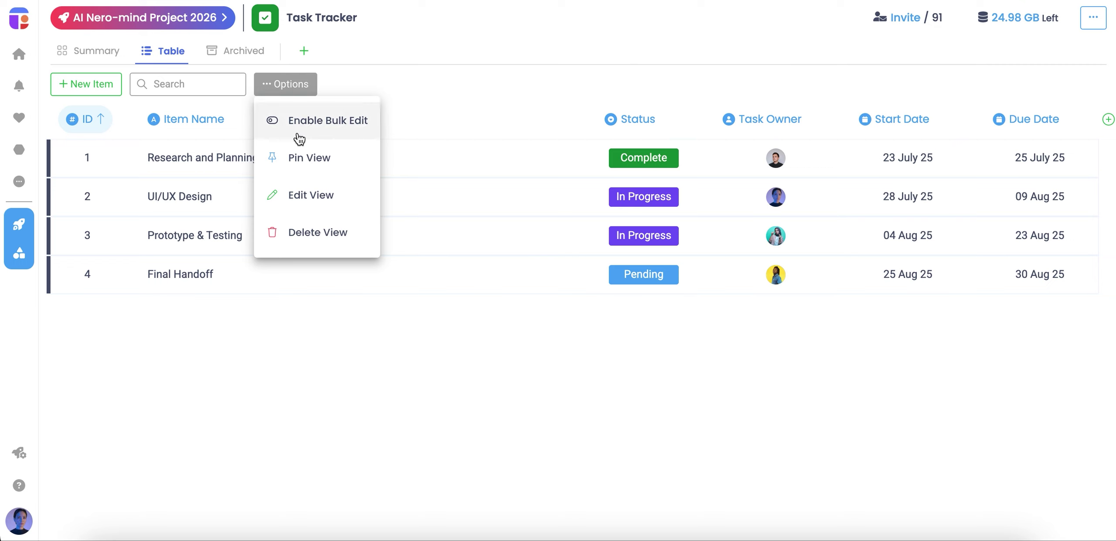
left_click(303, 171)
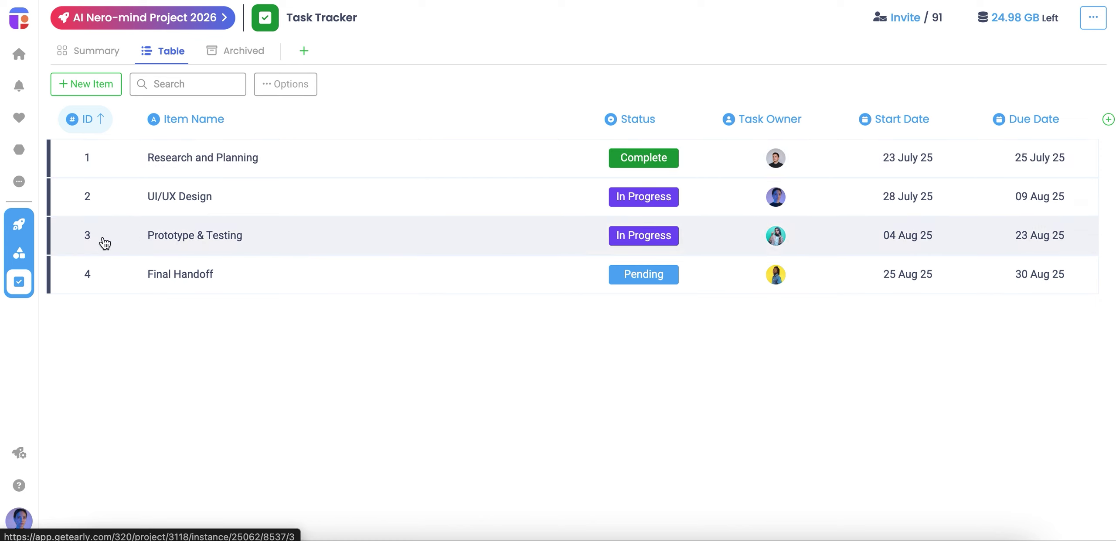
left_click(278, 91)
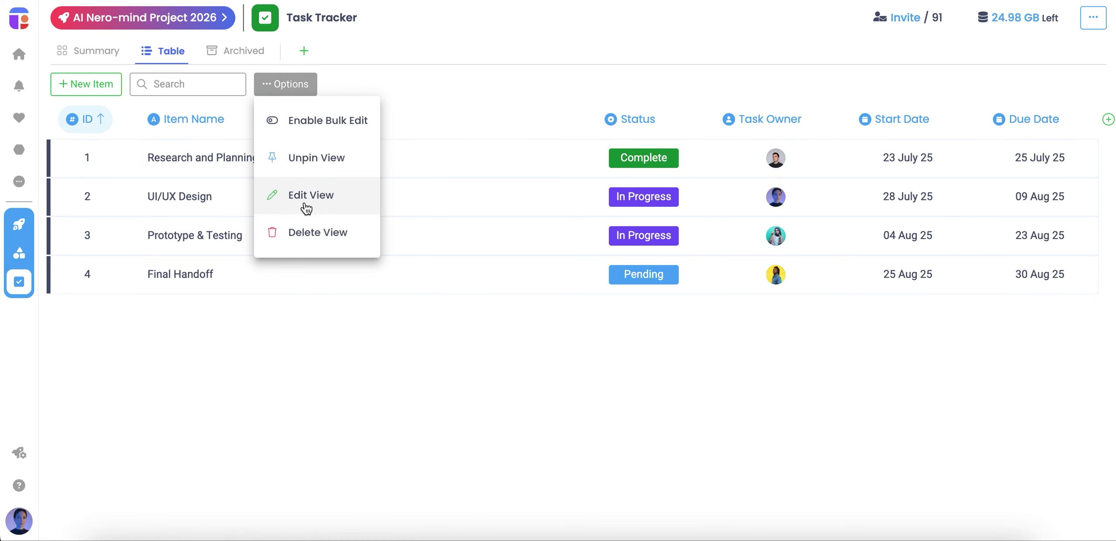
left_click(306, 205)
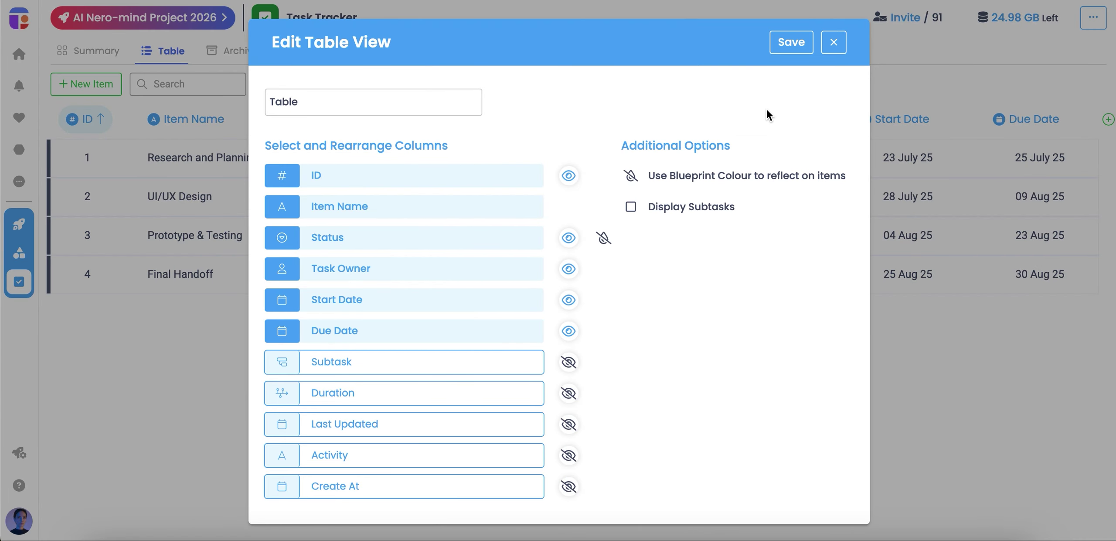
double_click(361, 99)
type("Main List View")
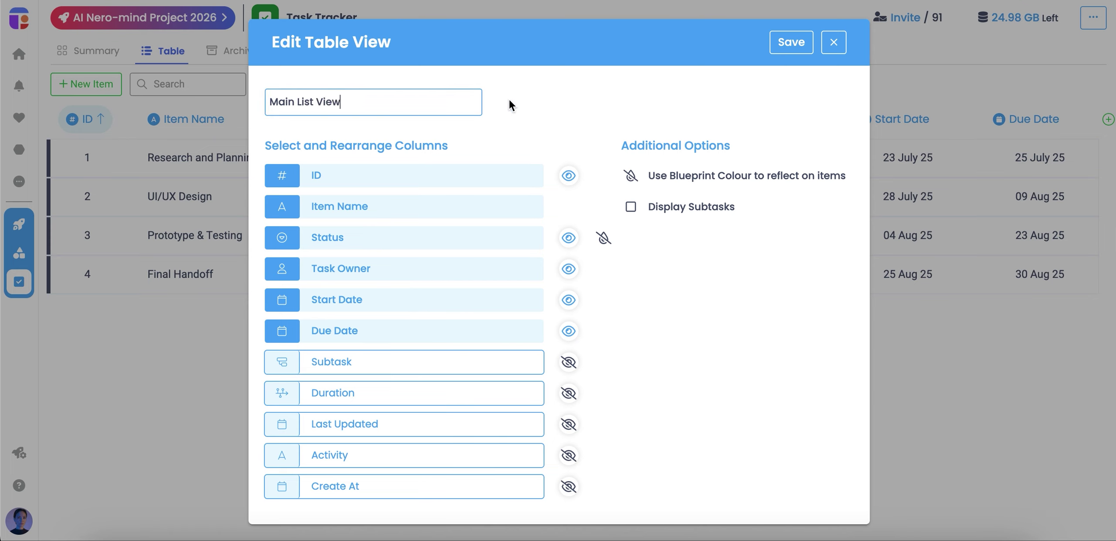
left_click(560, 108)
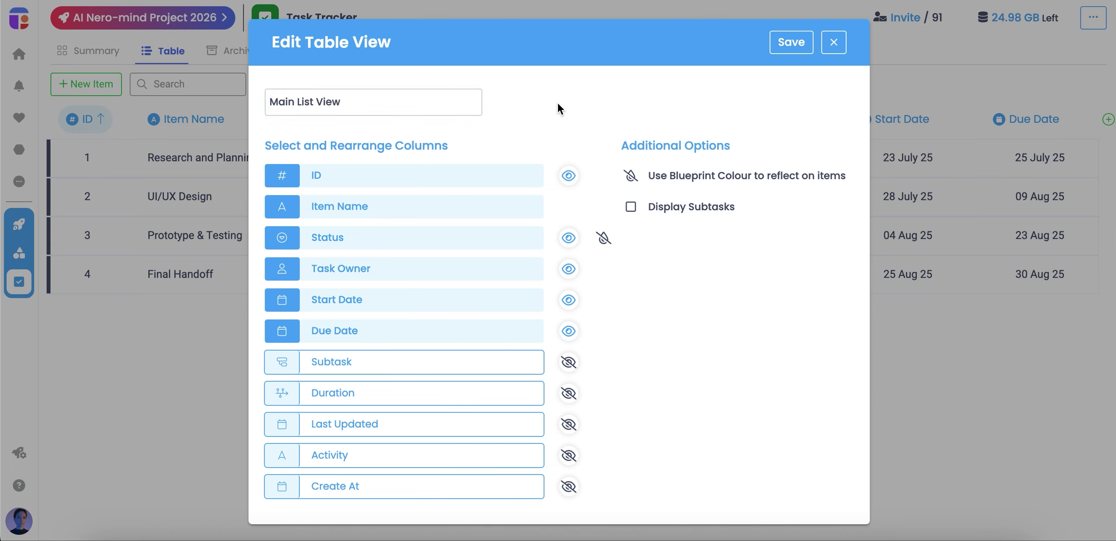
Show the Subtask column in the table view and move the ID column directly after it
left_click(383, 363)
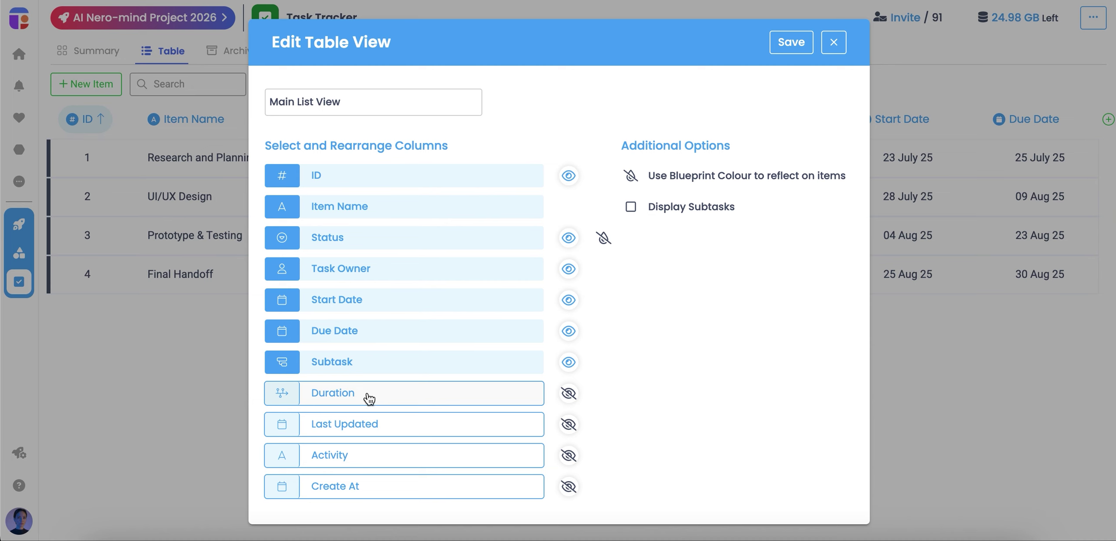
left_click_drag(361, 175, 358, 362)
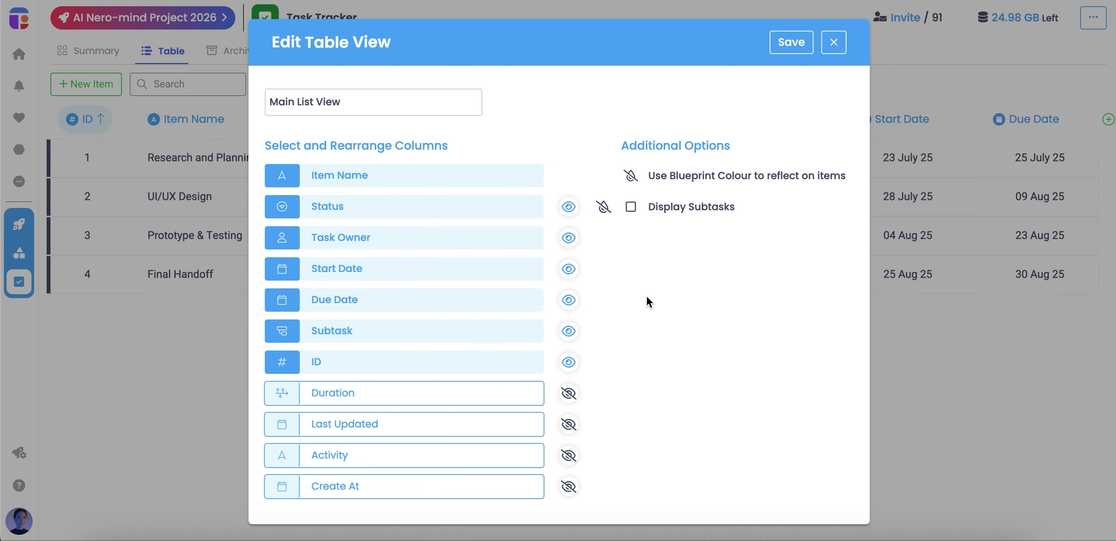
Enable Display Subtasks and colour the items by Status, saving the table view
left_click(632, 209)
left_click(604, 208)
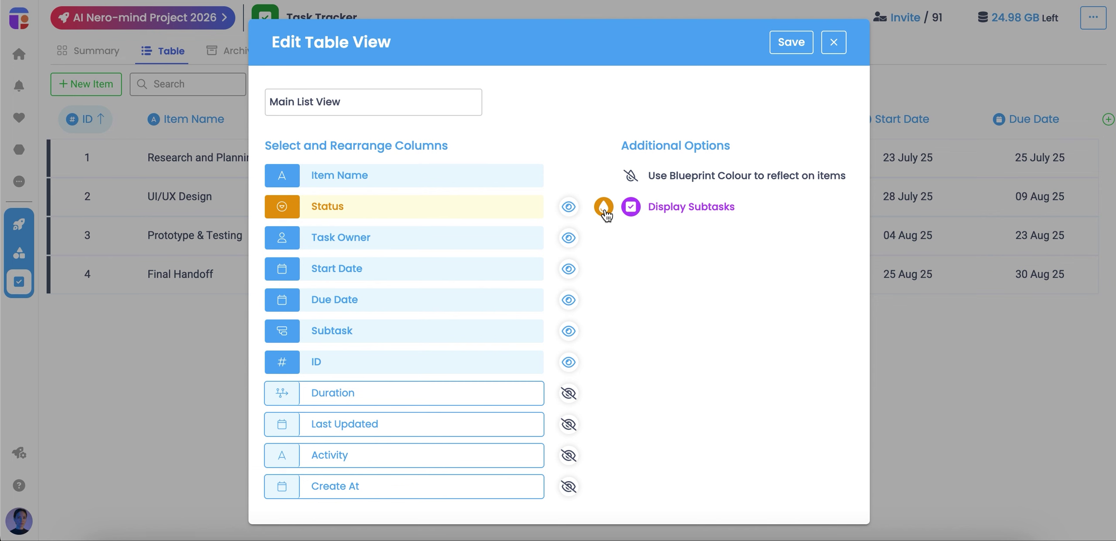
left_click(785, 56)
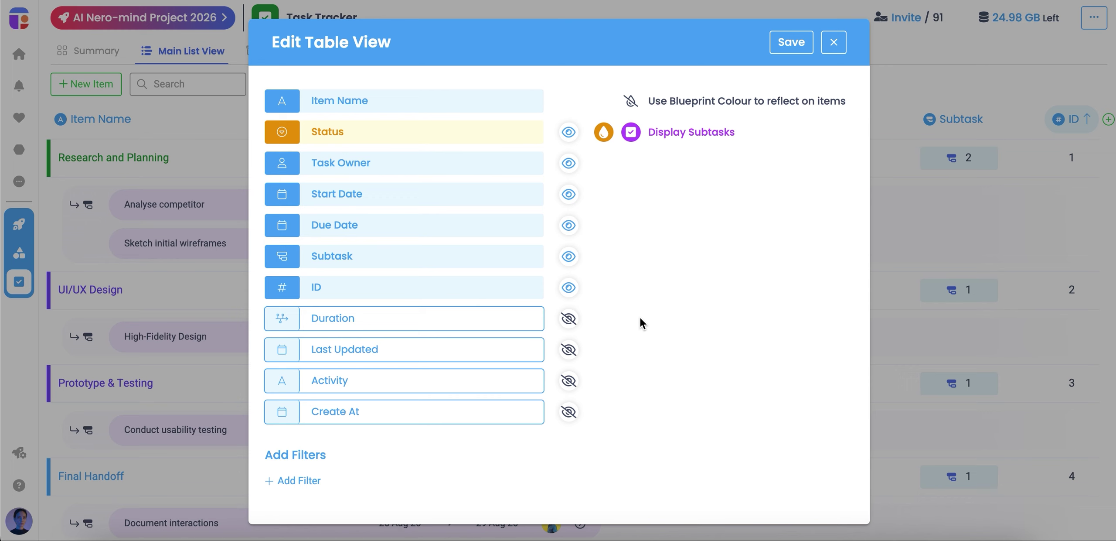
Add a filter to Main List View where Status is In Progress or Complete, and save the view
left_click(300, 480)
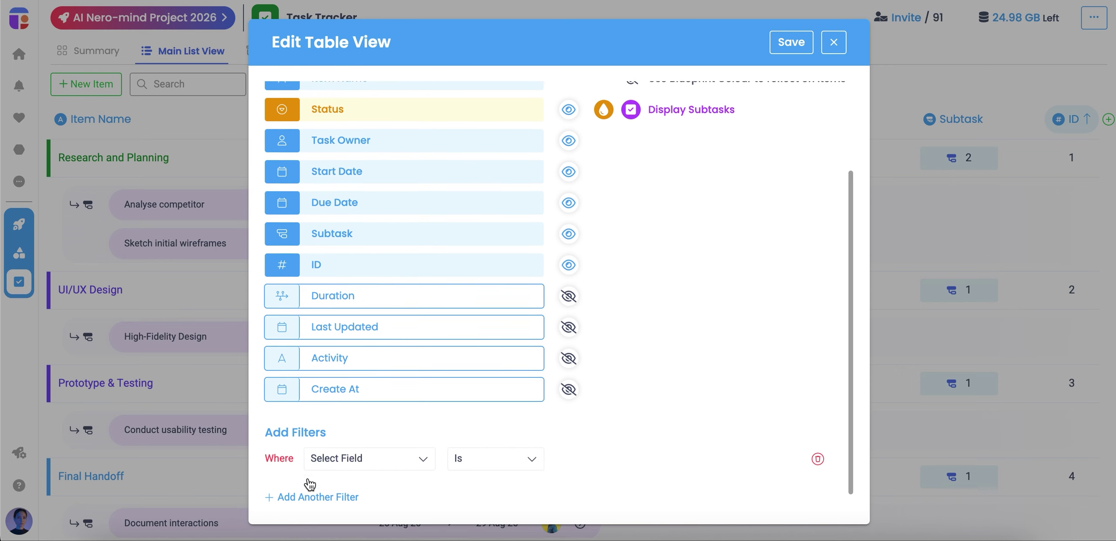
left_click(372, 445)
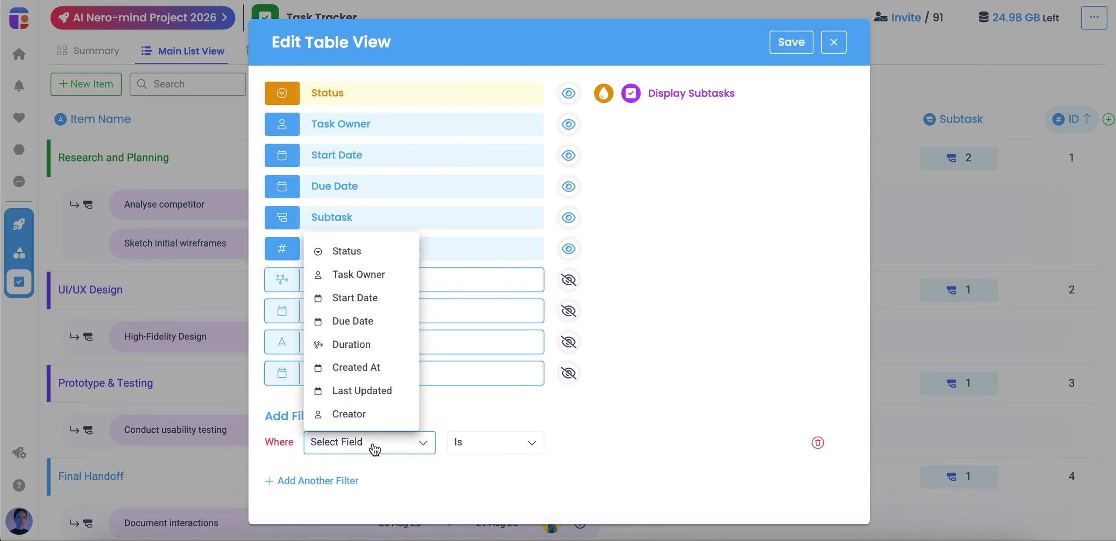
left_click(374, 257)
left_click(590, 442)
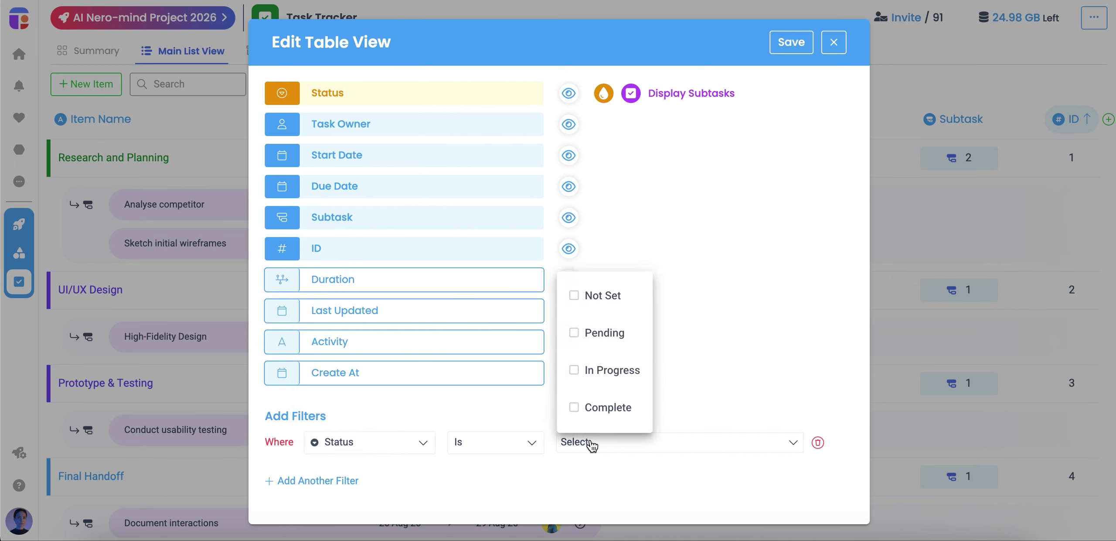
left_click(594, 370)
left_click(596, 408)
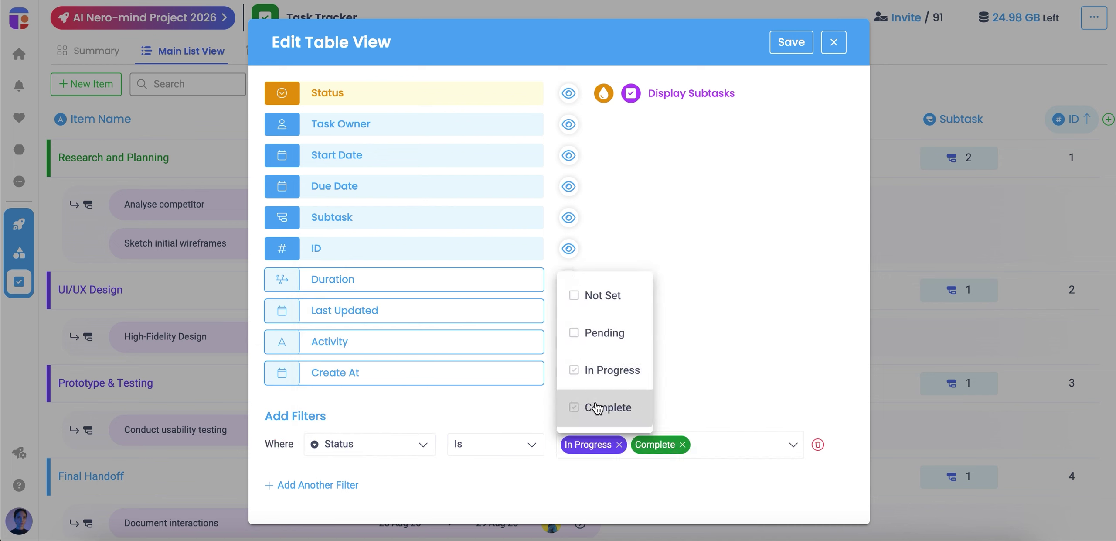
left_click(711, 366)
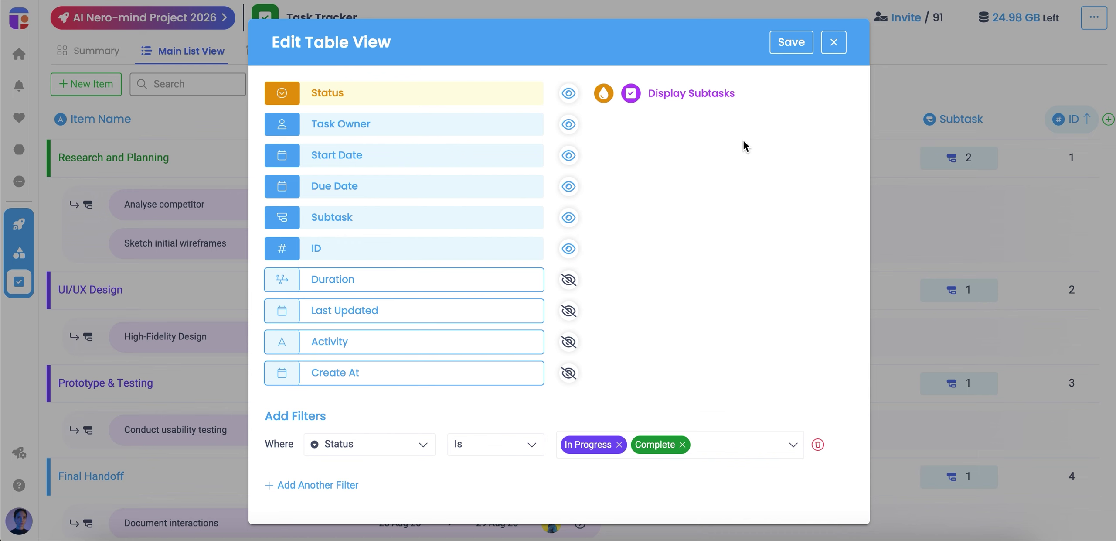
left_click(802, 49)
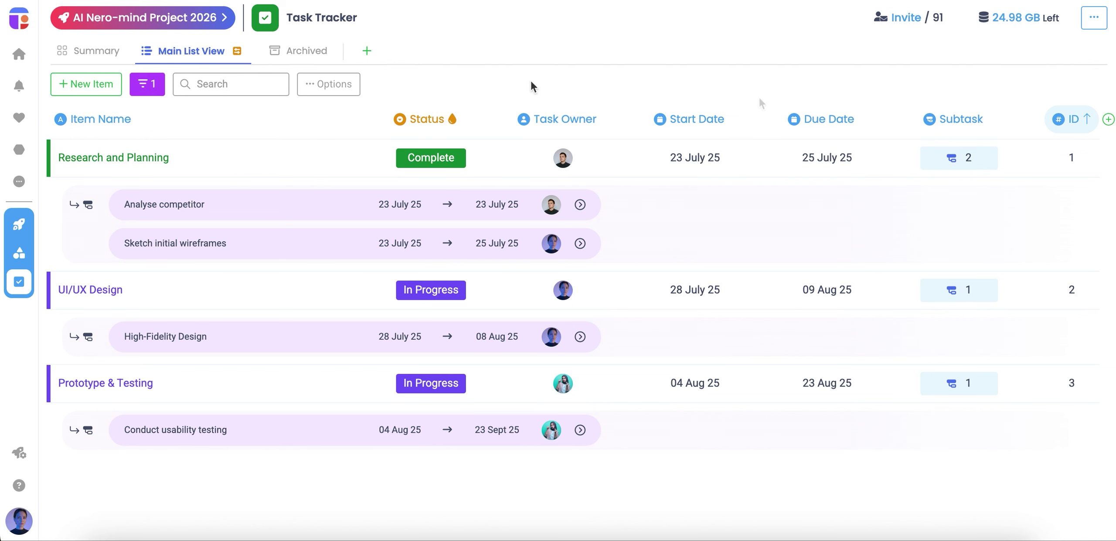
Start a new Kanban view named Kanban View that uses Status as the field for lists
left_click(373, 53)
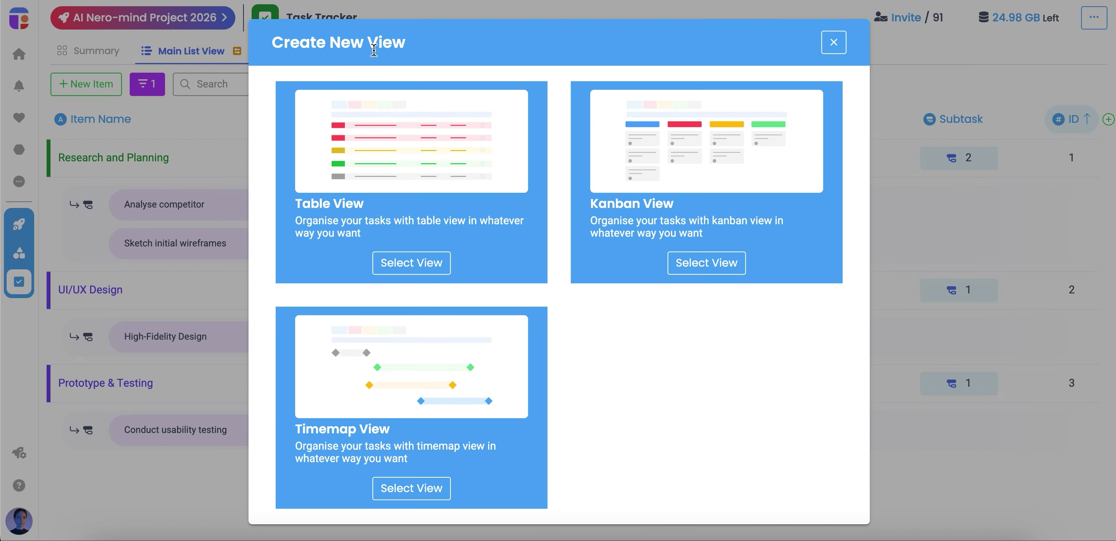
left_click(713, 263)
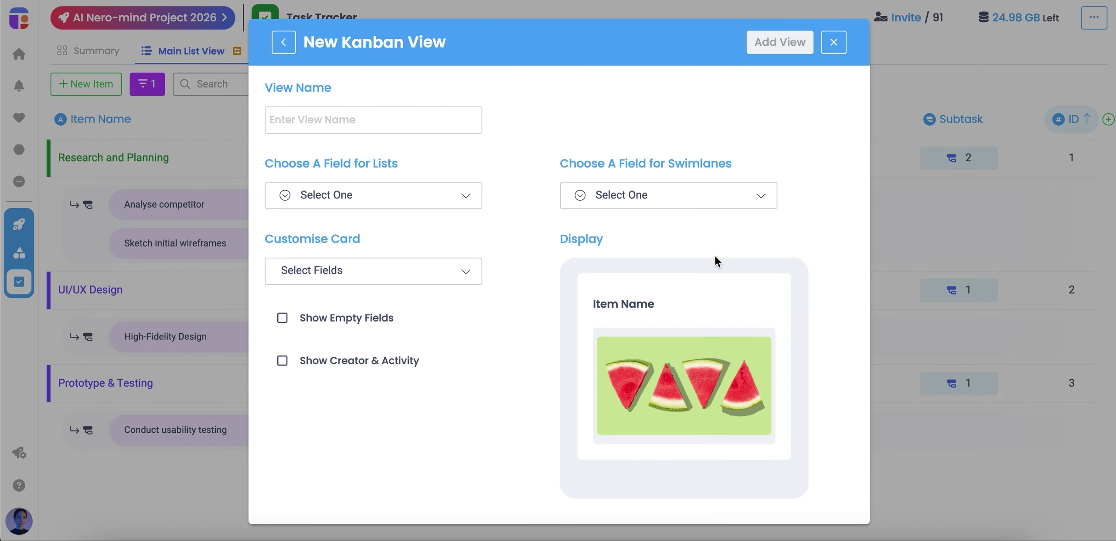
left_click(412, 131)
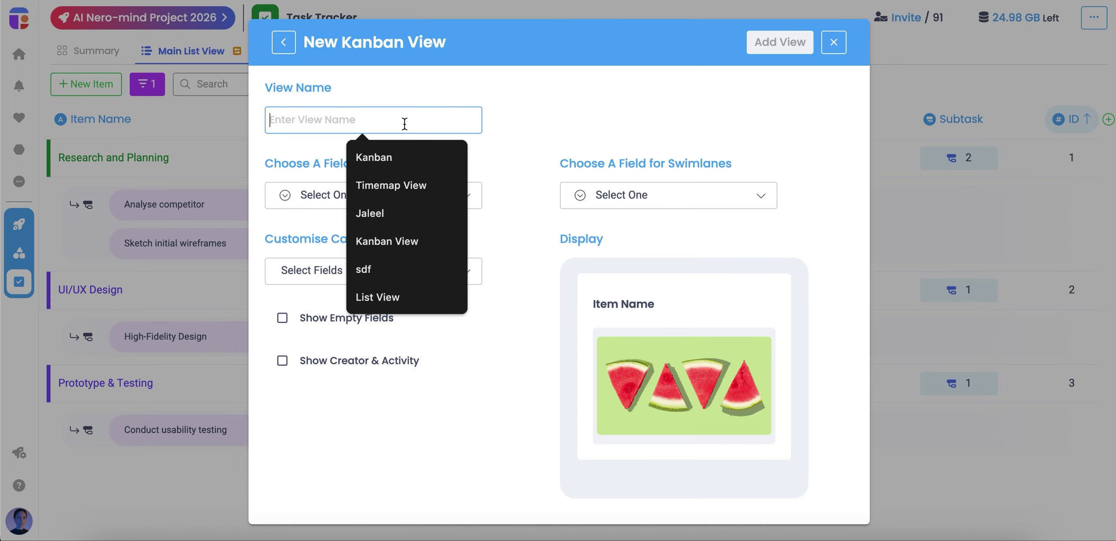
type("Kanban View")
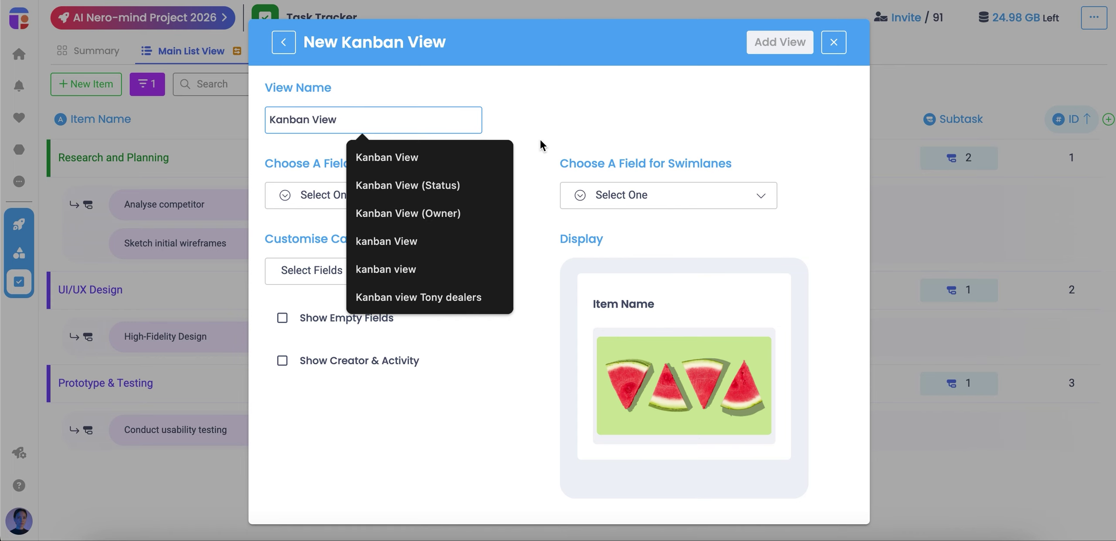
left_click(568, 121)
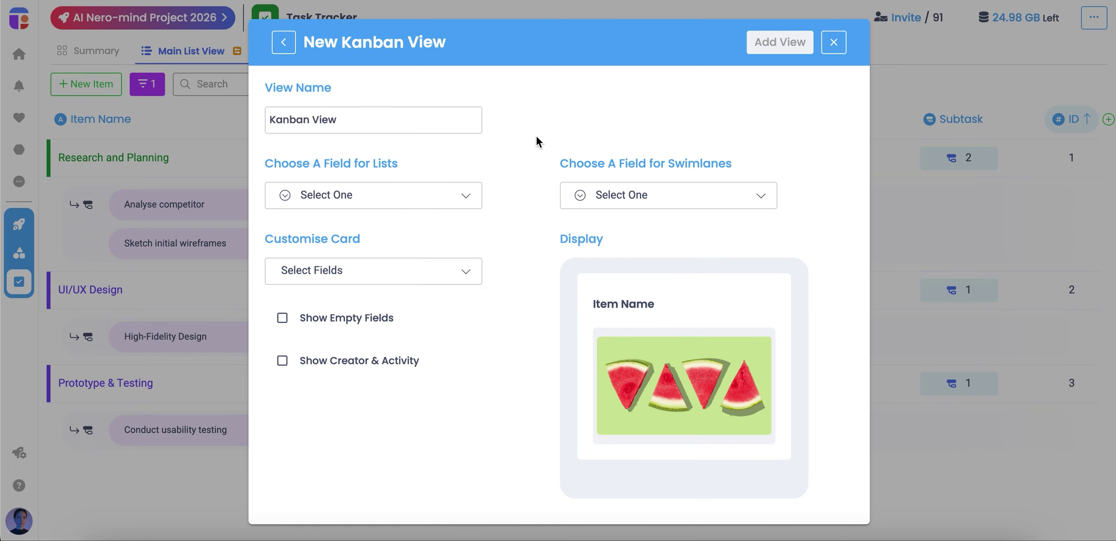
left_click(408, 202)
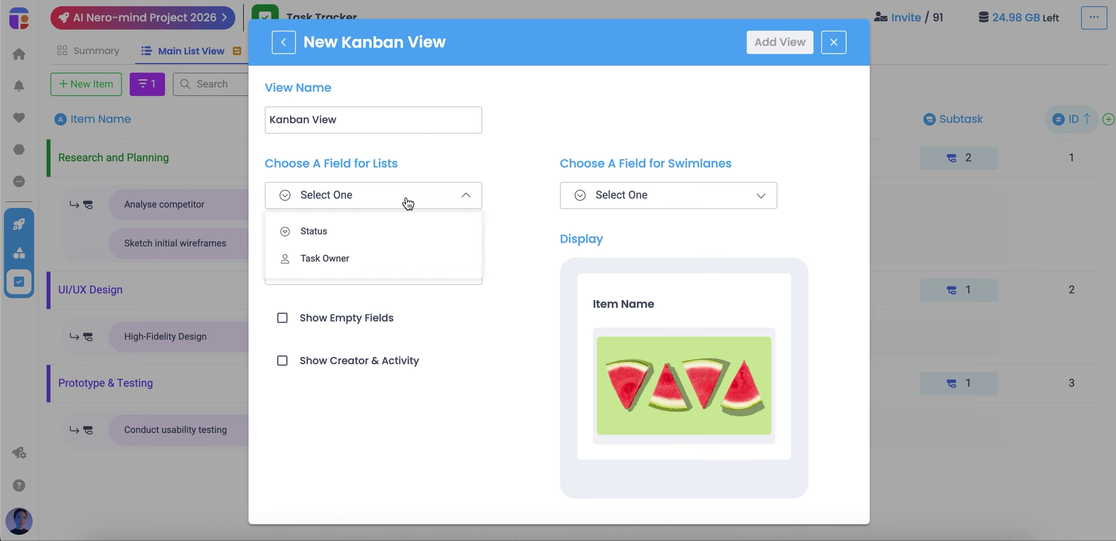
left_click(387, 237)
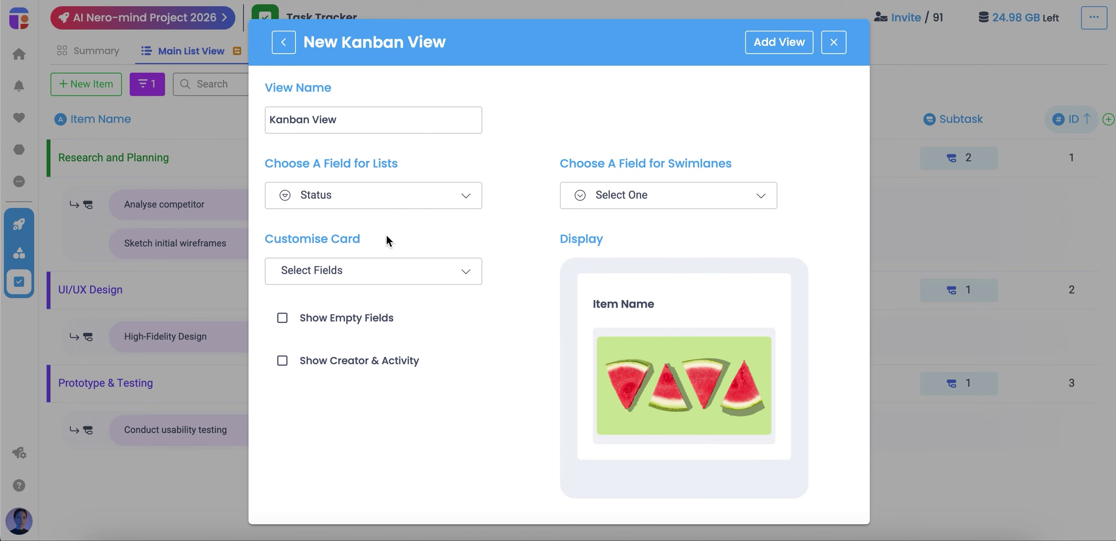
Include Status, Task Owner, Start Date, Due Date and Subtask on the Kanban cards, and add the view
left_click(397, 278)
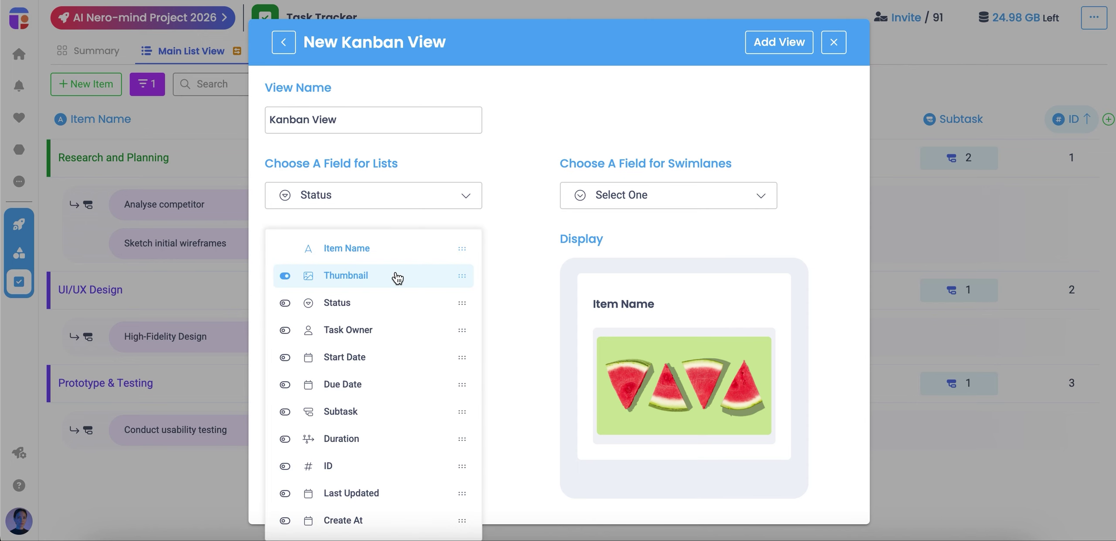
left_click(379, 302)
left_click(376, 334)
left_click(376, 361)
left_click(377, 388)
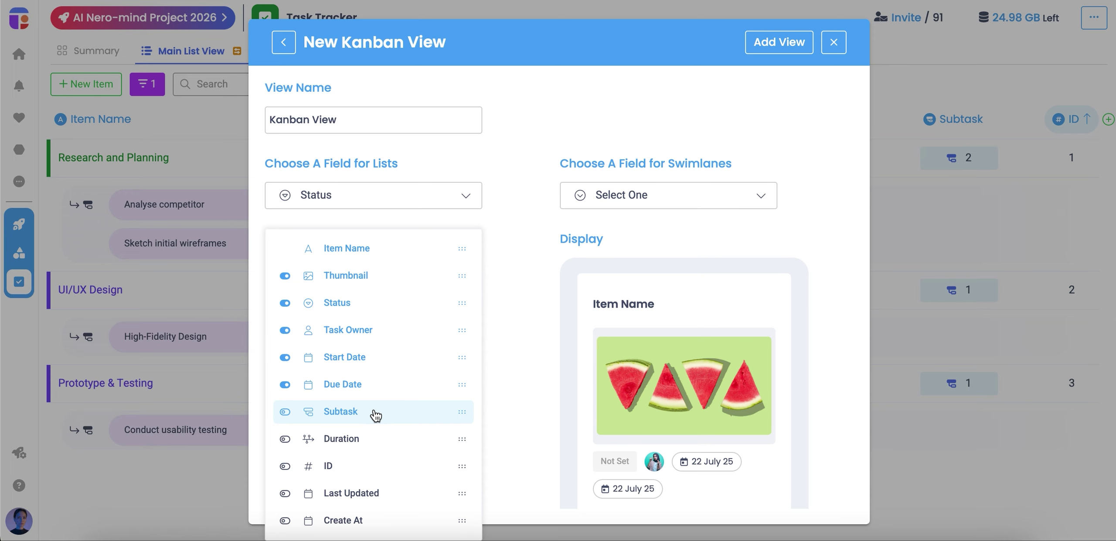
left_click(375, 412)
left_click(524, 266)
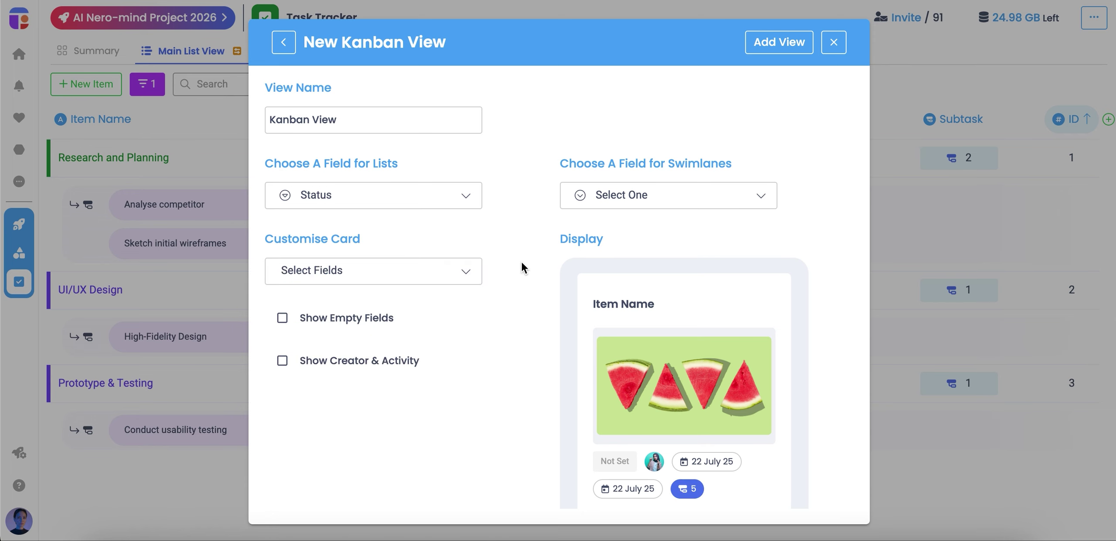
scroll(521, 261, "down", 3)
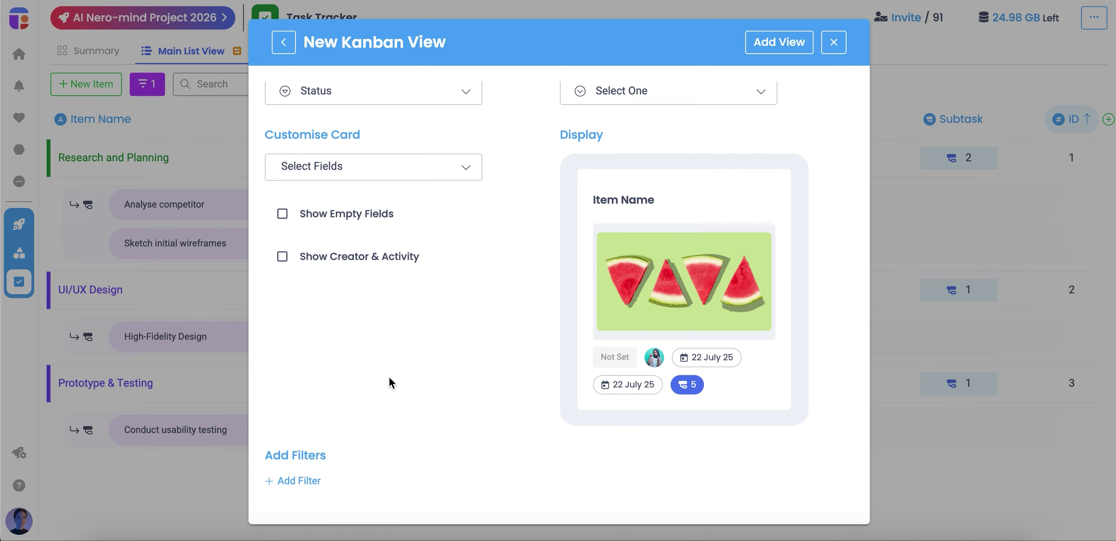
left_click(771, 45)
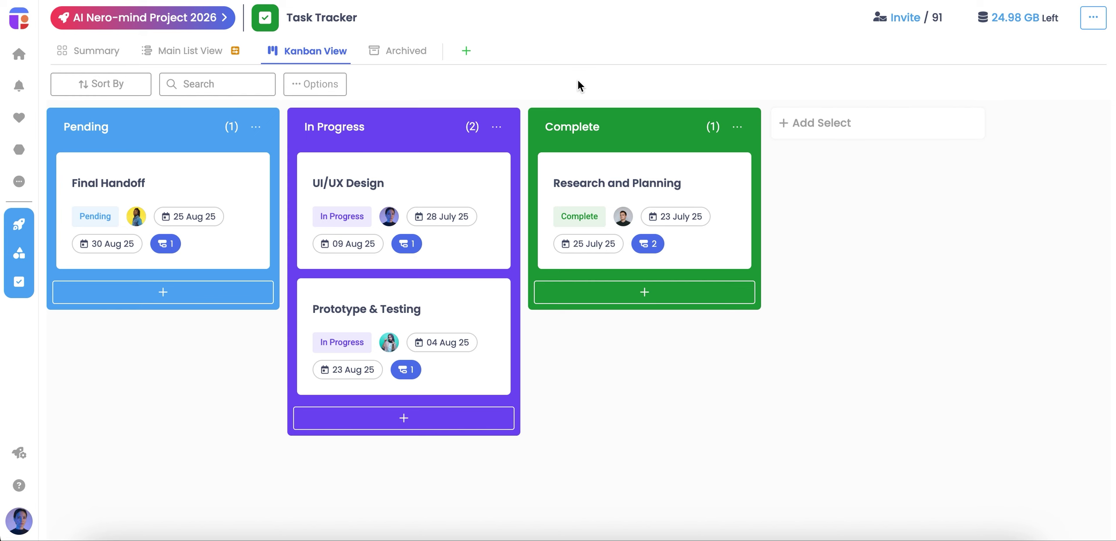
Open the UI/UX Design card's details and move the card from In Progress to the Pending list
left_click(459, 183)
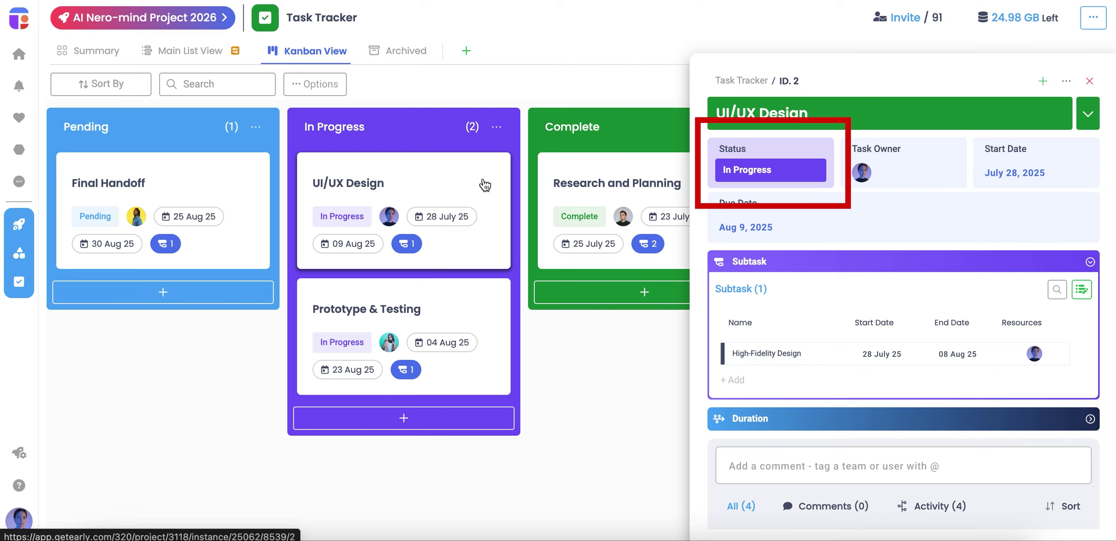
mouse_move(485, 185)
left_mouse_down()
mouse_move(284, 194)
mouse_move(238, 233)
left_mouse_up()
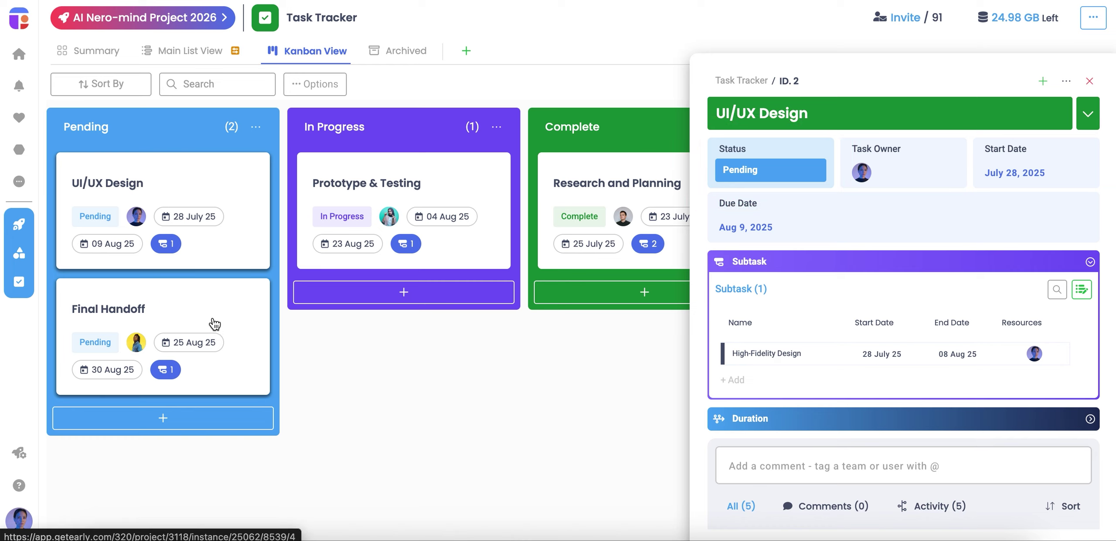
Add a new item named QA Session to the Pending list of the Kanban board
left_click(190, 422)
type("QA Session")
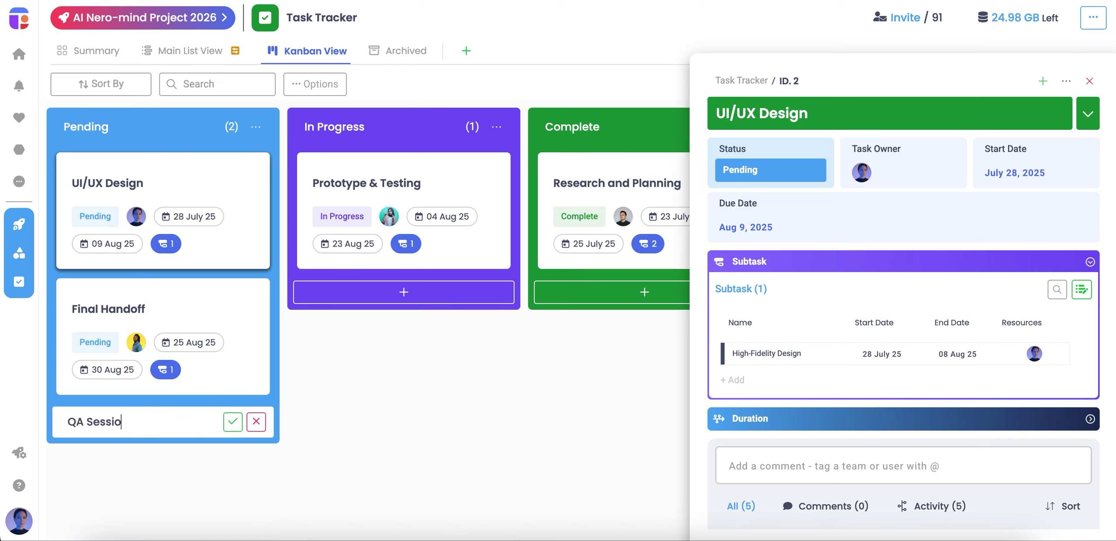
left_click(234, 422)
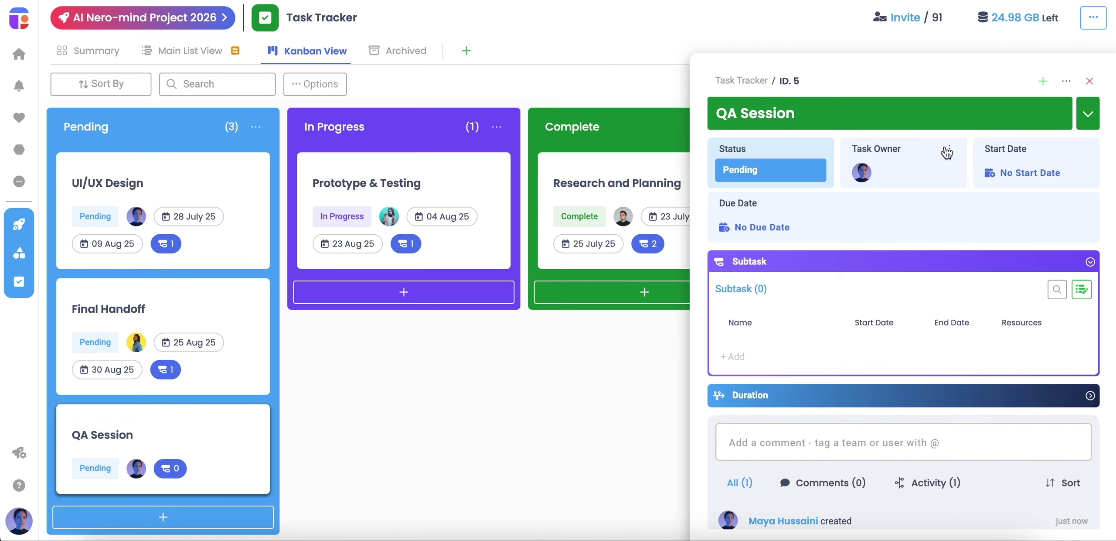
Close the QA Session details and add a red list named Blocked to the Kanban board
left_click(1090, 81)
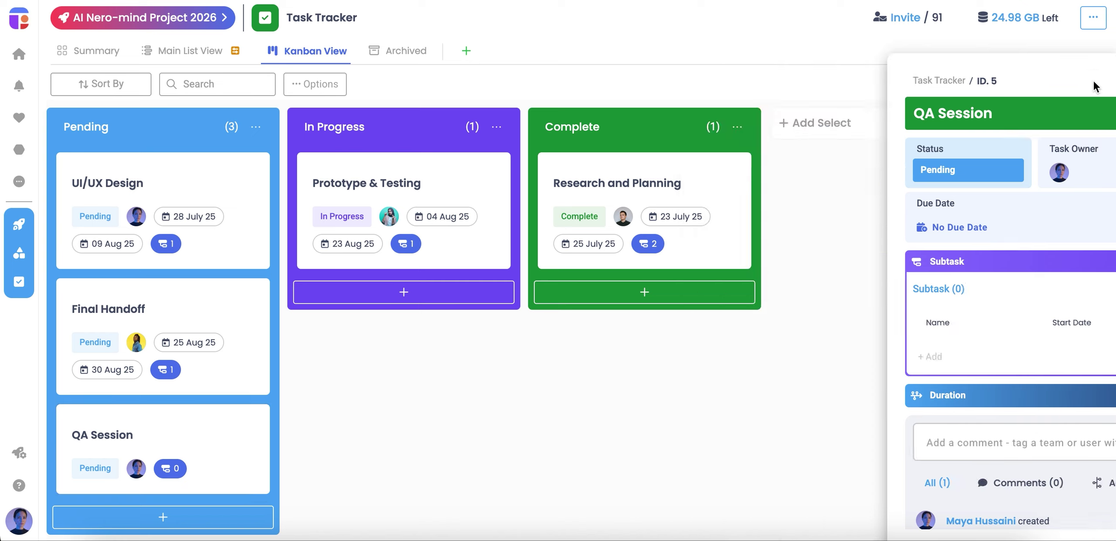
left_click(842, 124)
type("Blocked")
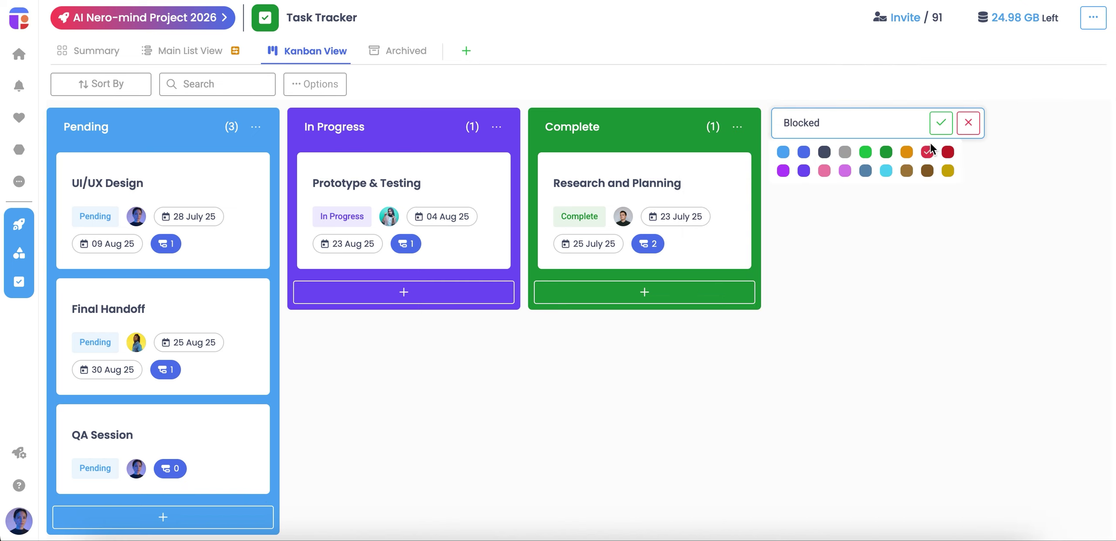
left_click(940, 127)
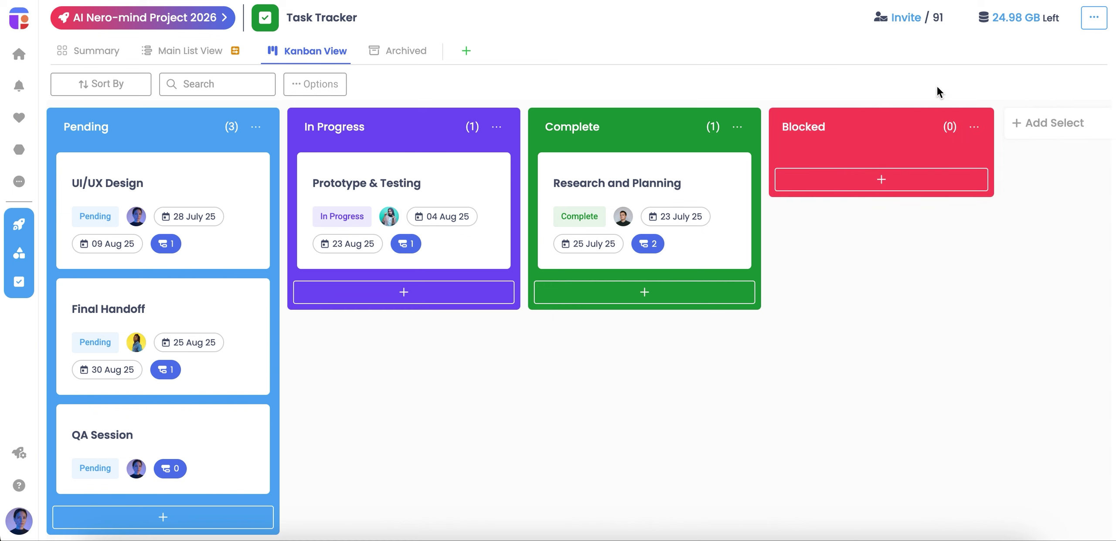
Change the status of the UI/UX Design card to Blocked in its details, and close the details
left_click(229, 177)
left_click(759, 175)
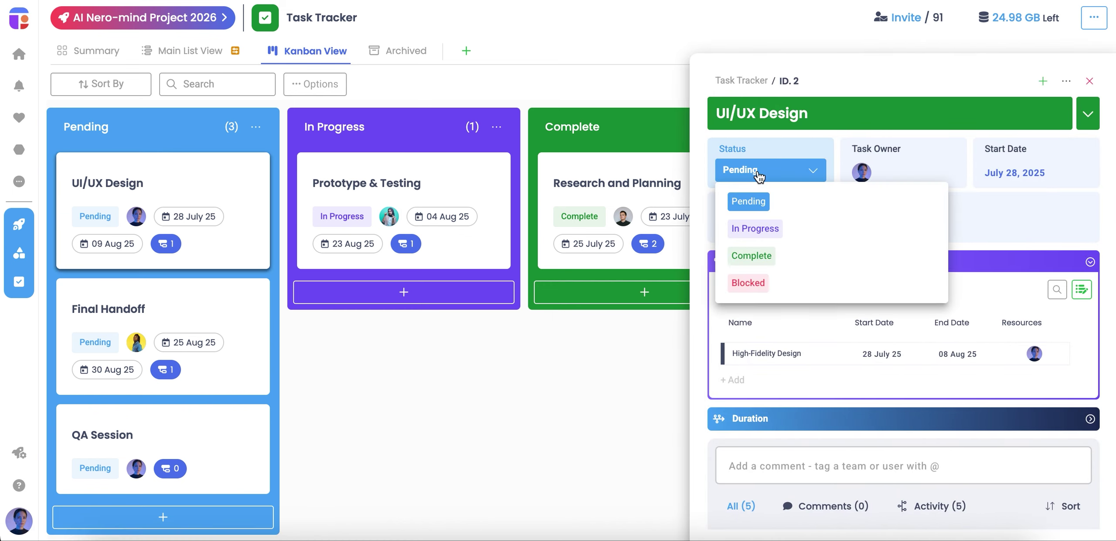
left_click(750, 288)
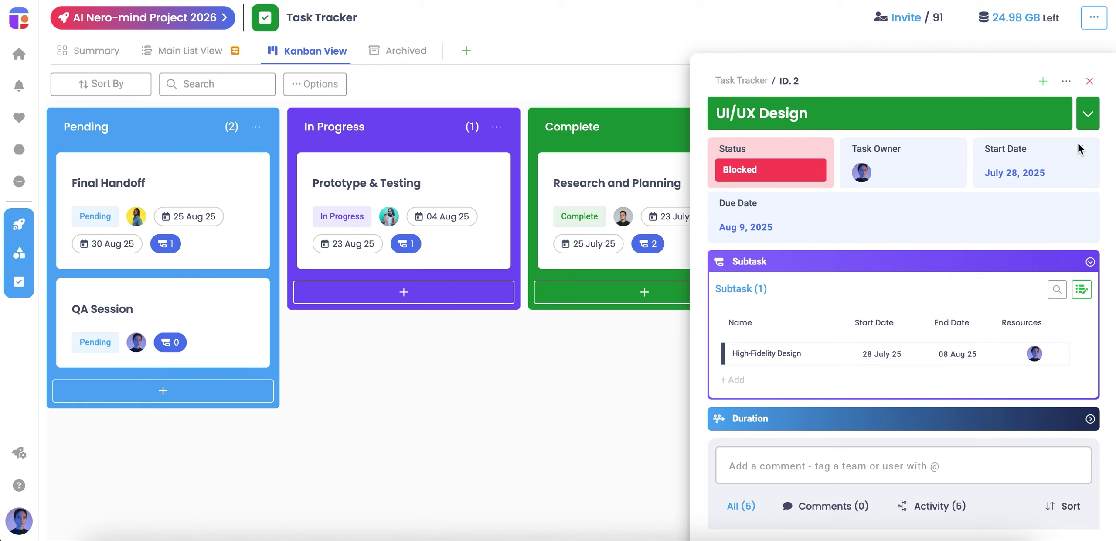
left_click(1090, 81)
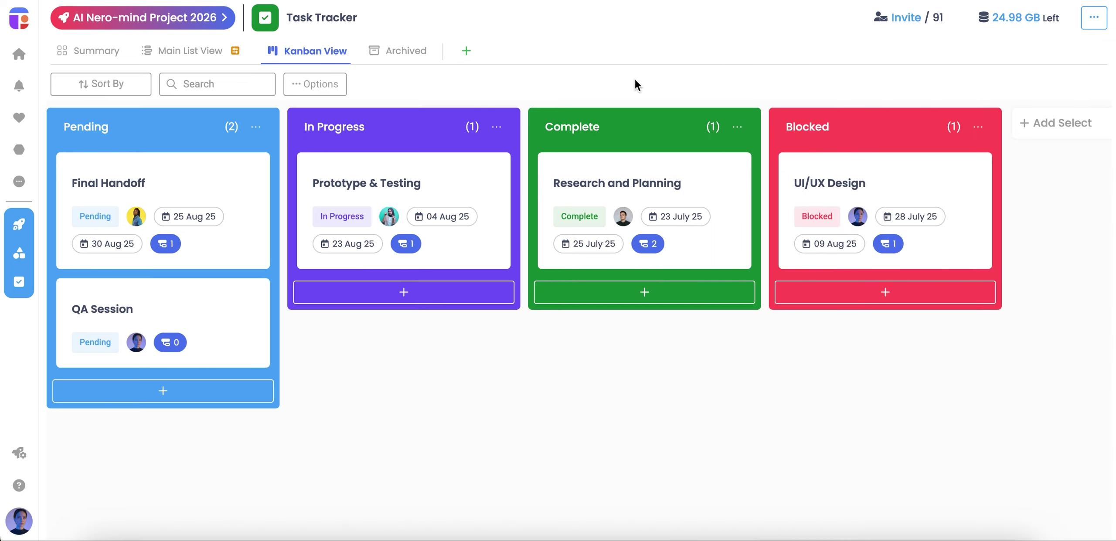
Edit the Kanban View to use Task Owner as the field for swimlanes, save it, and look through the swimlanes
left_click(339, 87)
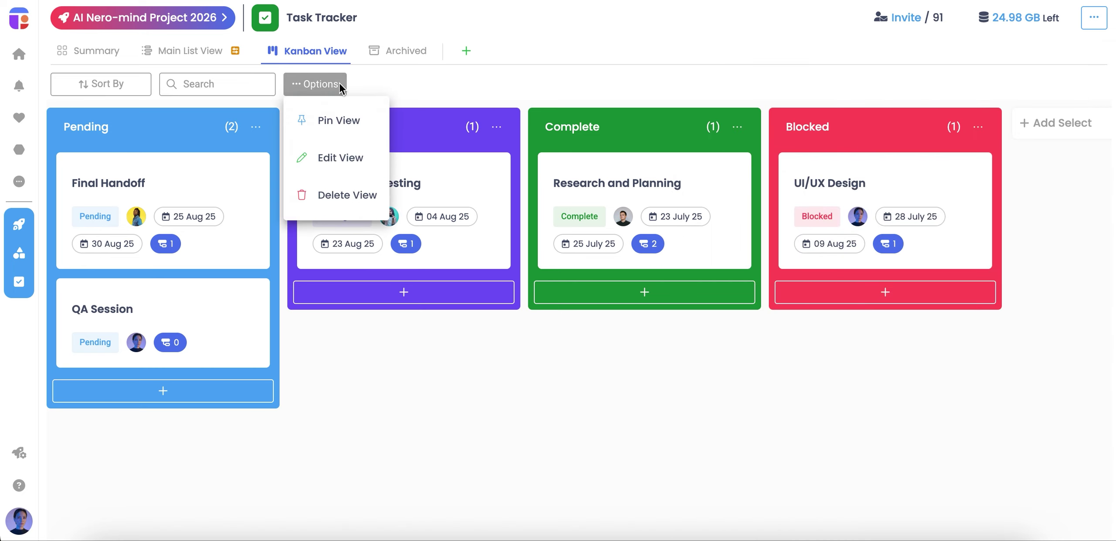
left_click(339, 156)
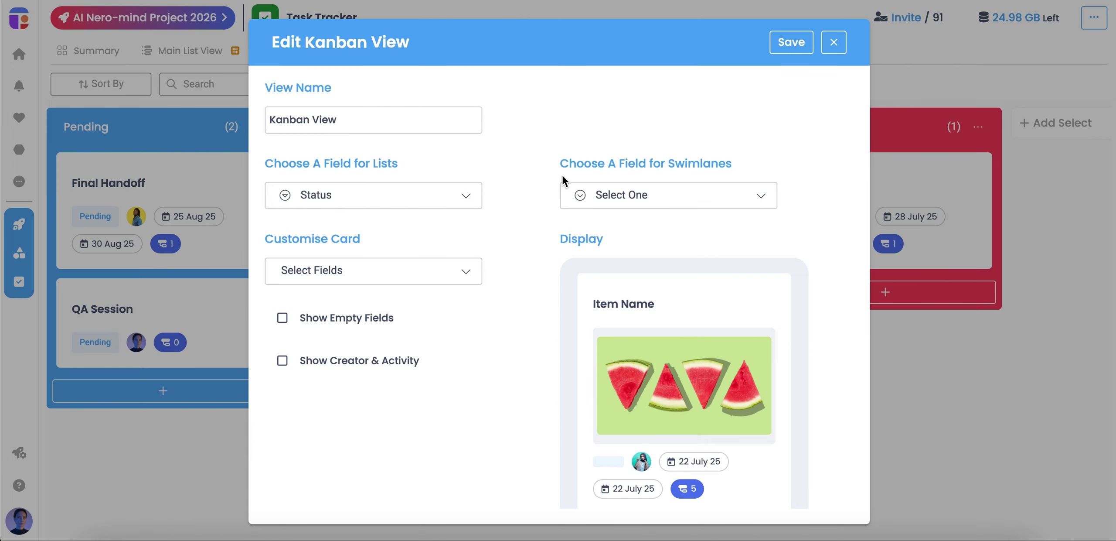
left_click(624, 206)
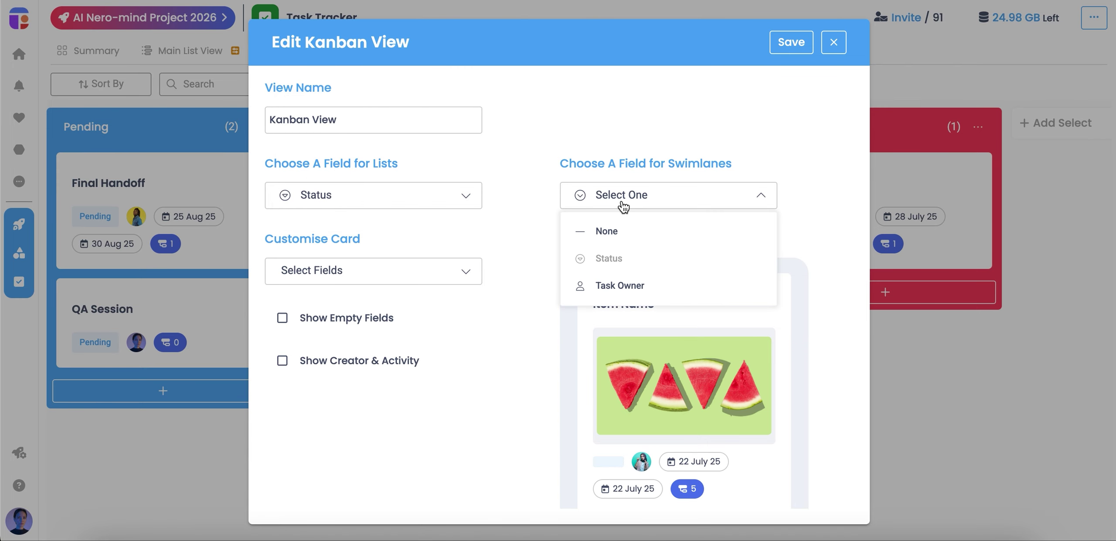
left_click(630, 290)
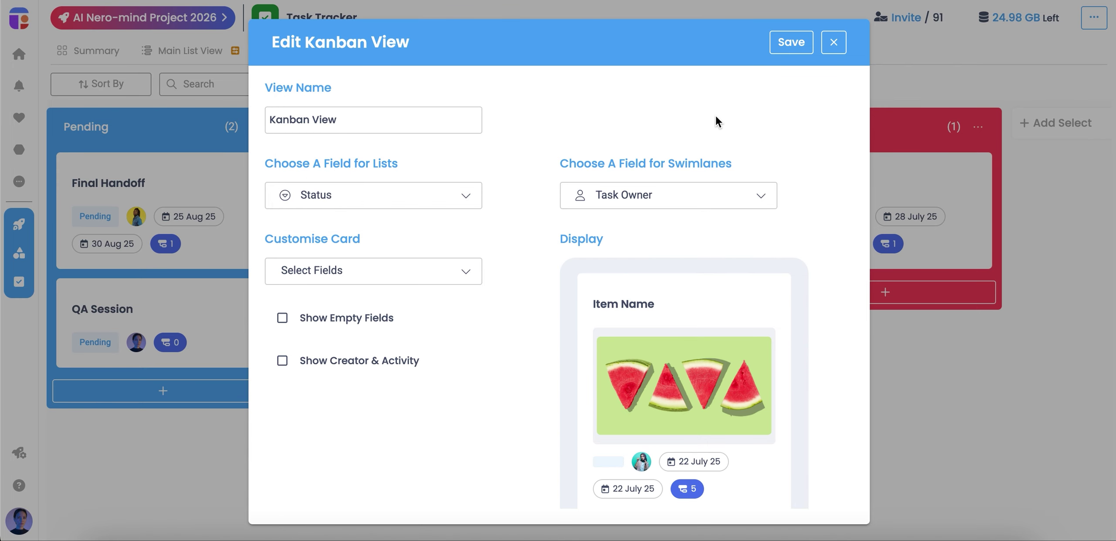
left_click(792, 42)
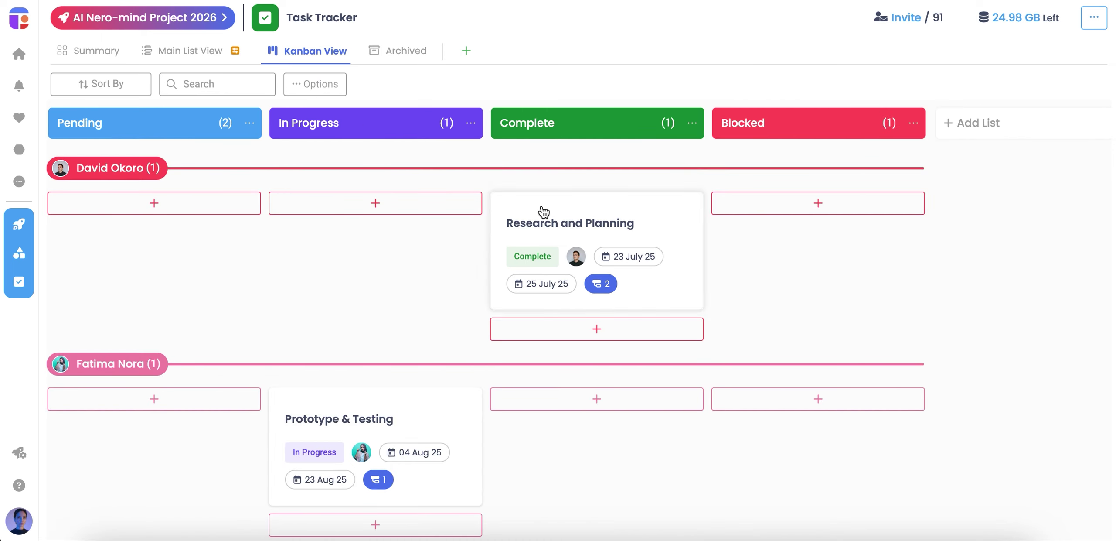
scroll(384, 292, "down", 8)
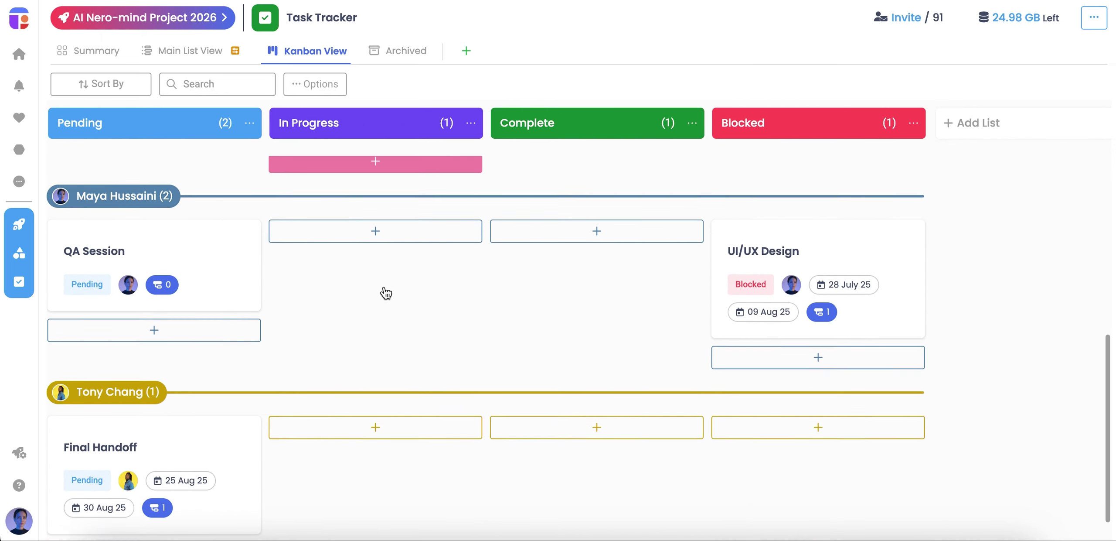
scroll(384, 285, "up", 8)
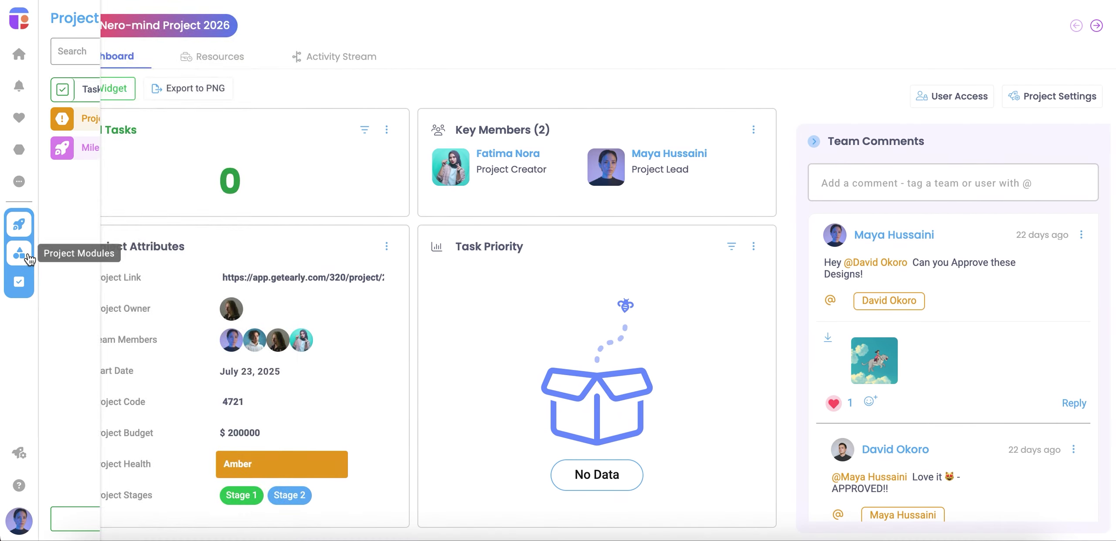
Create a new project module from a blank canvas with a Kanban view
left_click(230, 518)
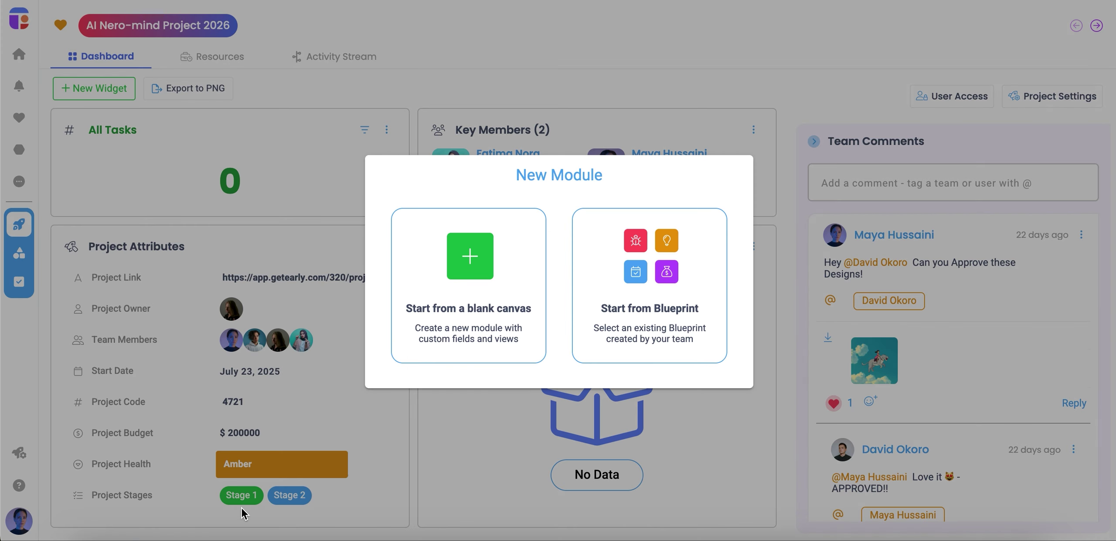
left_click(538, 356)
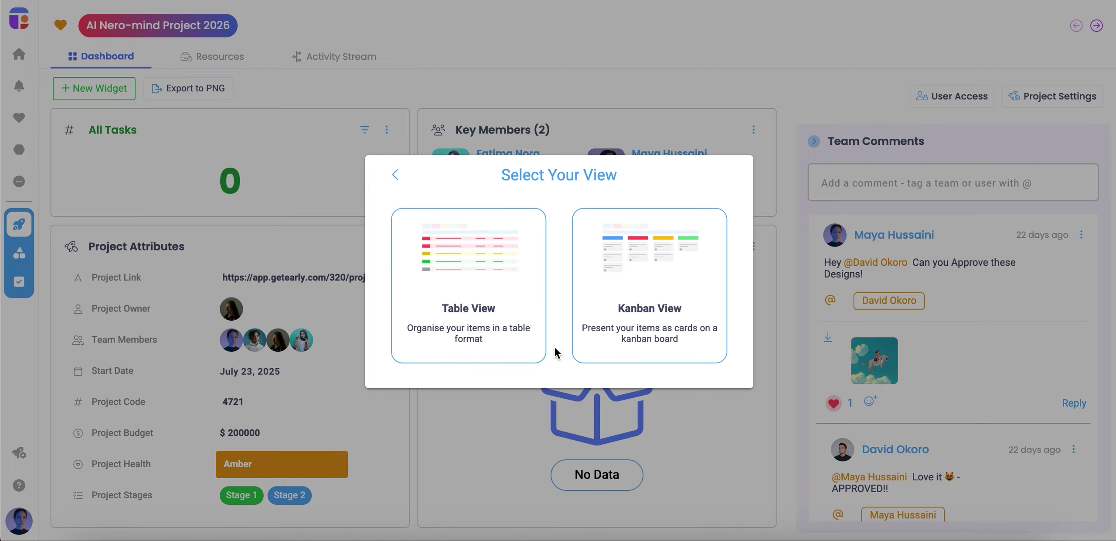
left_click(626, 350)
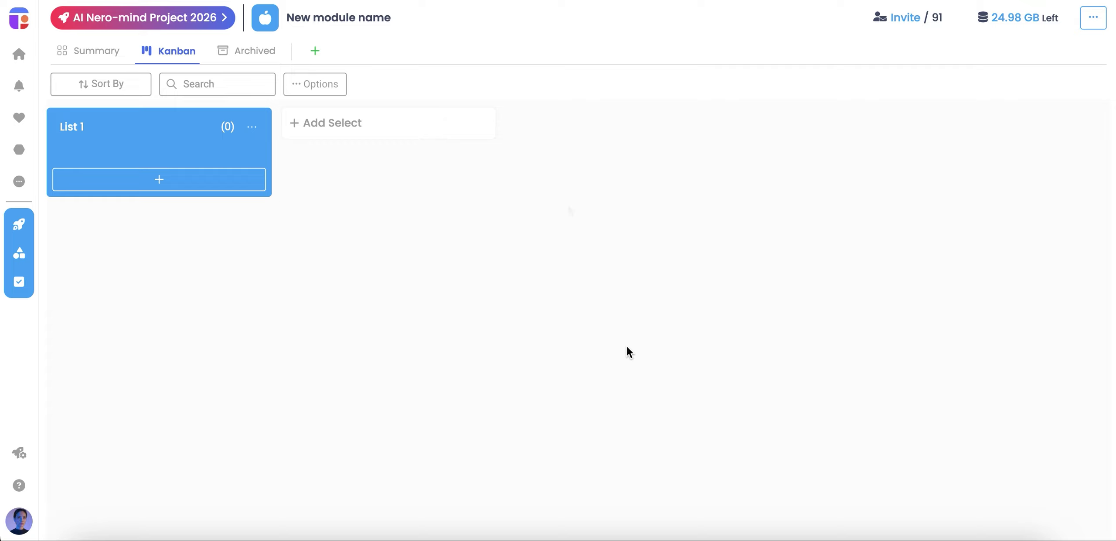
Add an item named Example Item to List 1 and check the options of its List field
left_click(223, 183)
type("Example Item")
key("Return")
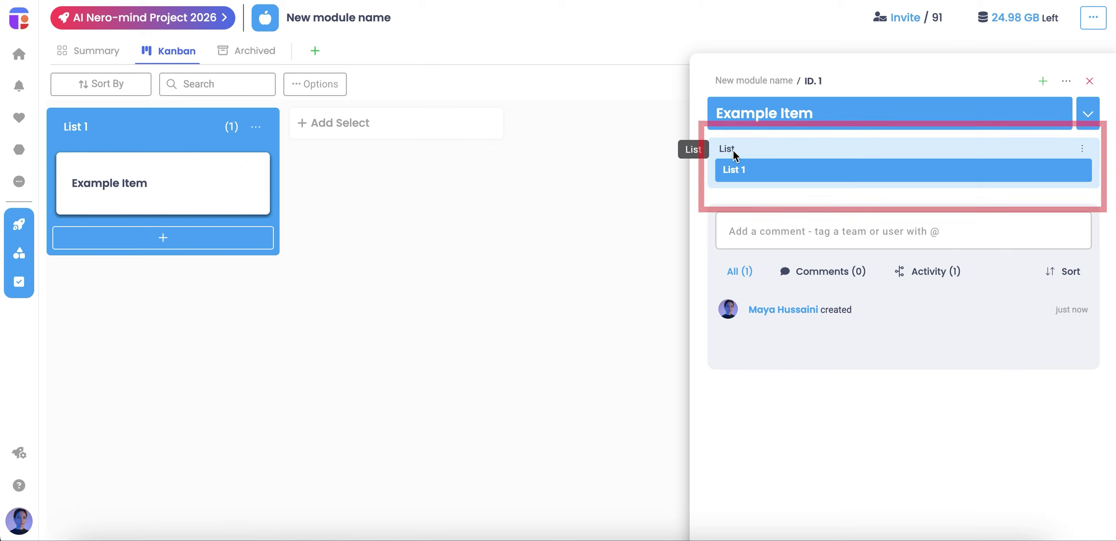
left_click(744, 175)
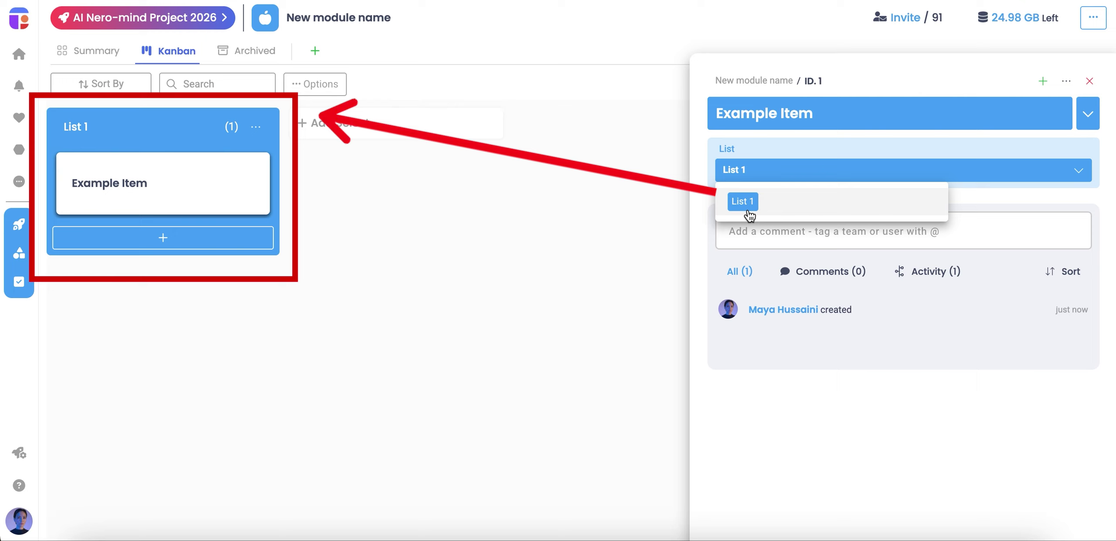
left_click(748, 172)
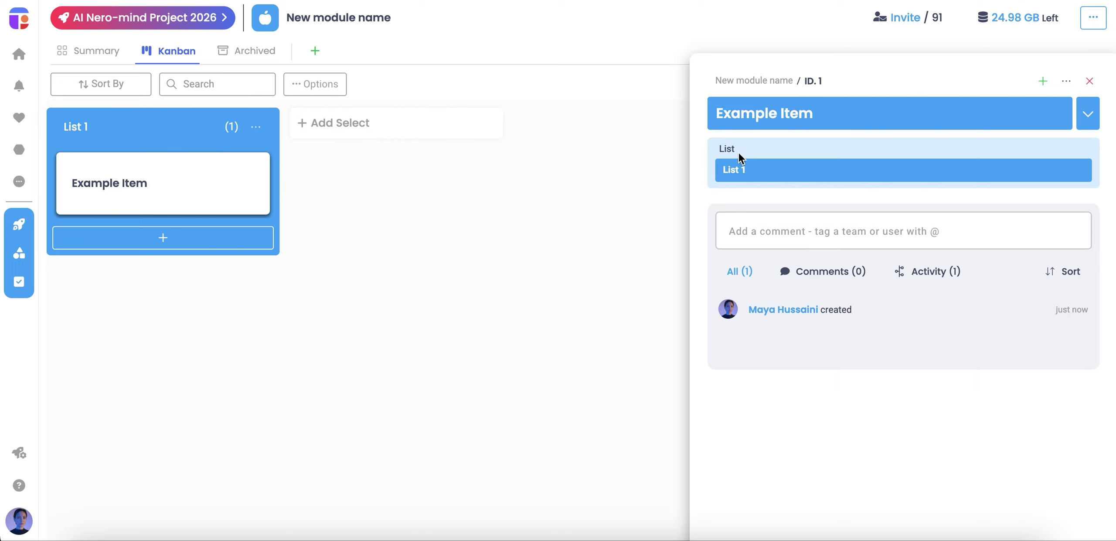
Close the item details and add a green list named List 2 and a red list named List 3 to the board
left_click(1090, 81)
left_click(393, 137)
type("List 2")
left_click(404, 152)
left_click(458, 124)
left_click(555, 131)
type("List 3")
left_click(679, 152)
left_click(692, 122)
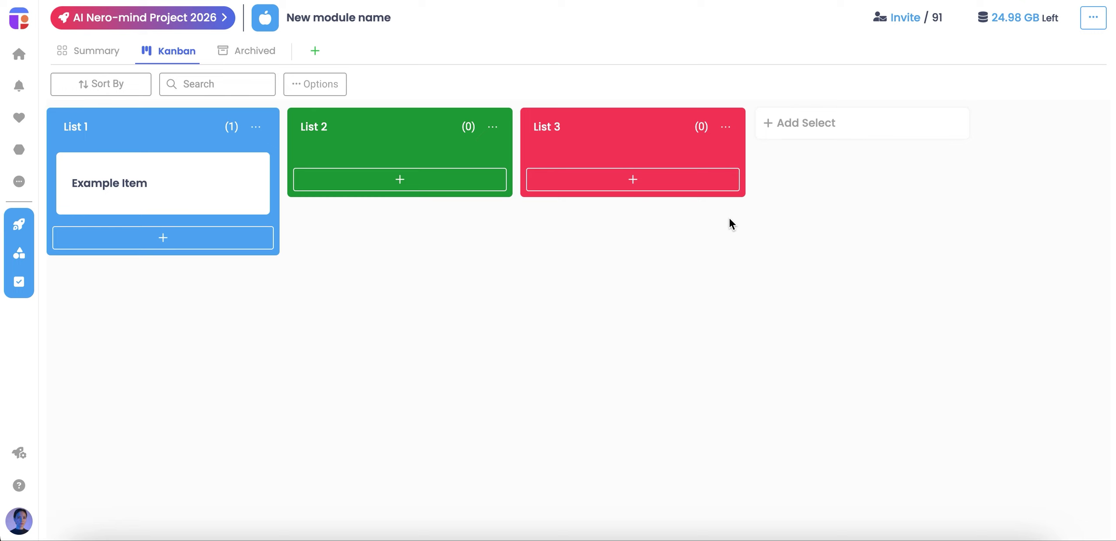
Switch Example Item's List value in its details to List 2, to List 3, and back to List 1
left_click(238, 207)
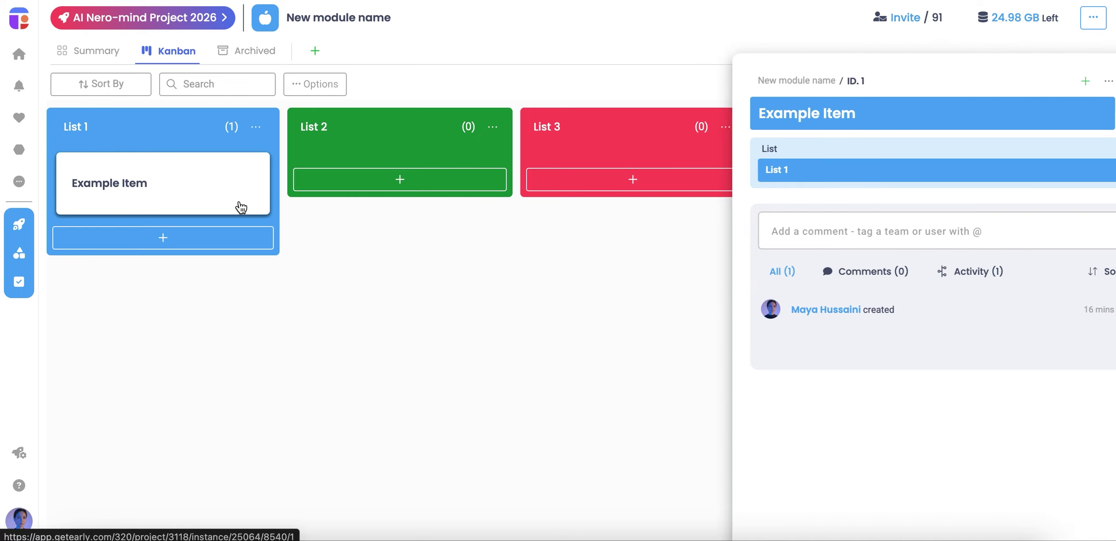
left_click(763, 179)
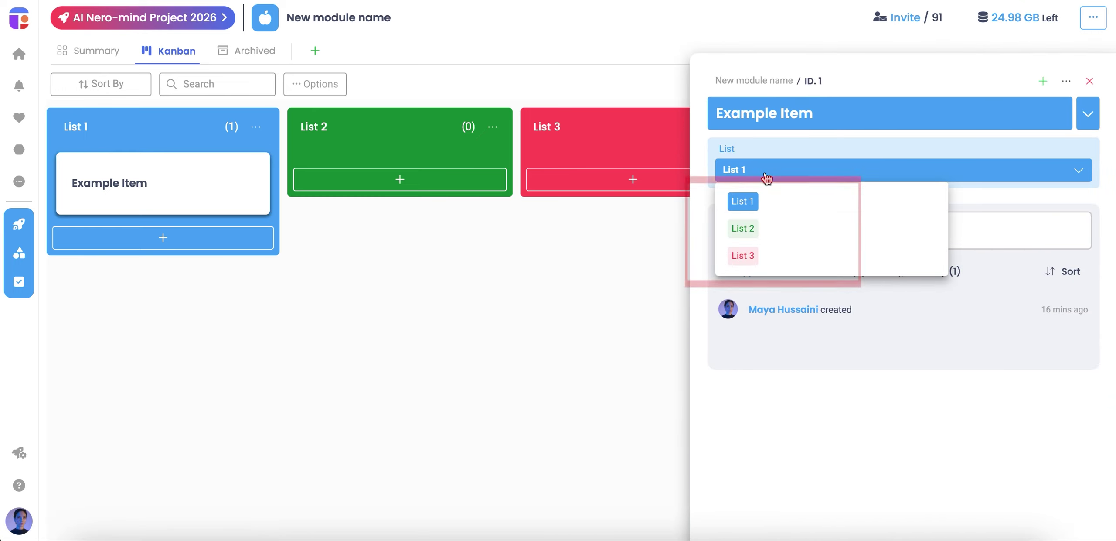
left_click(747, 235)
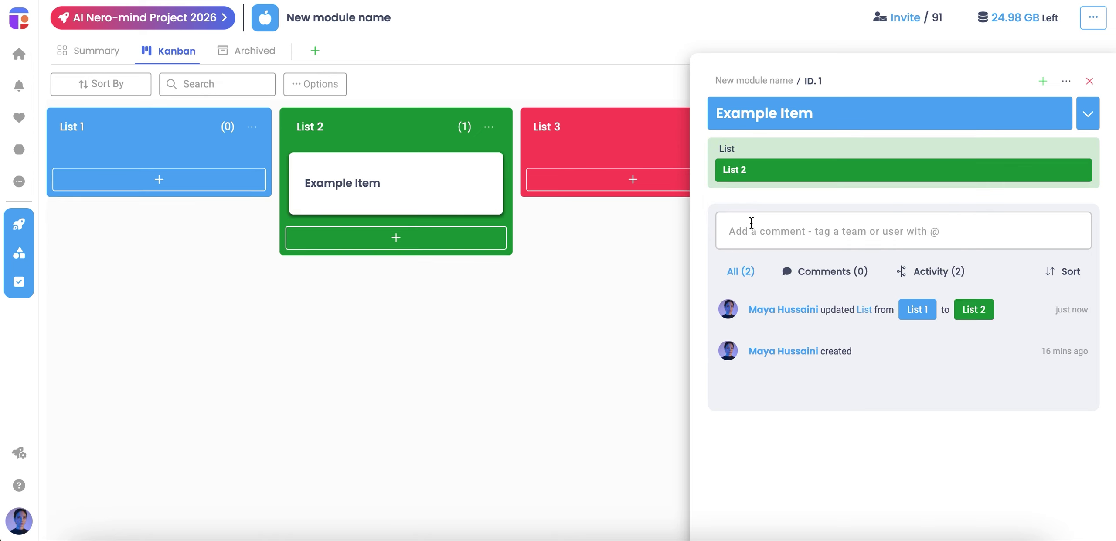
left_click(750, 178)
left_click(750, 256)
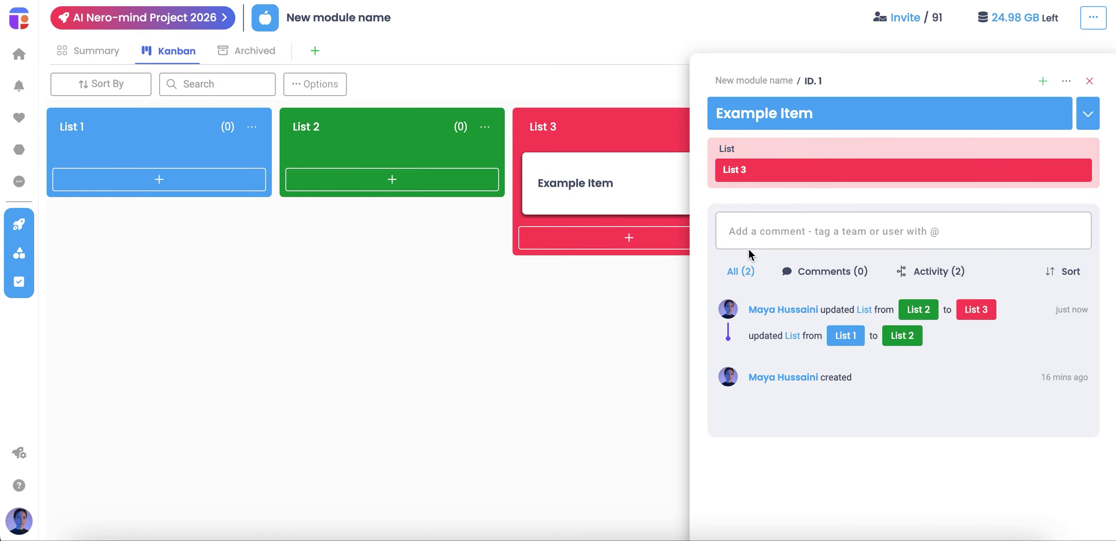
left_click(748, 176)
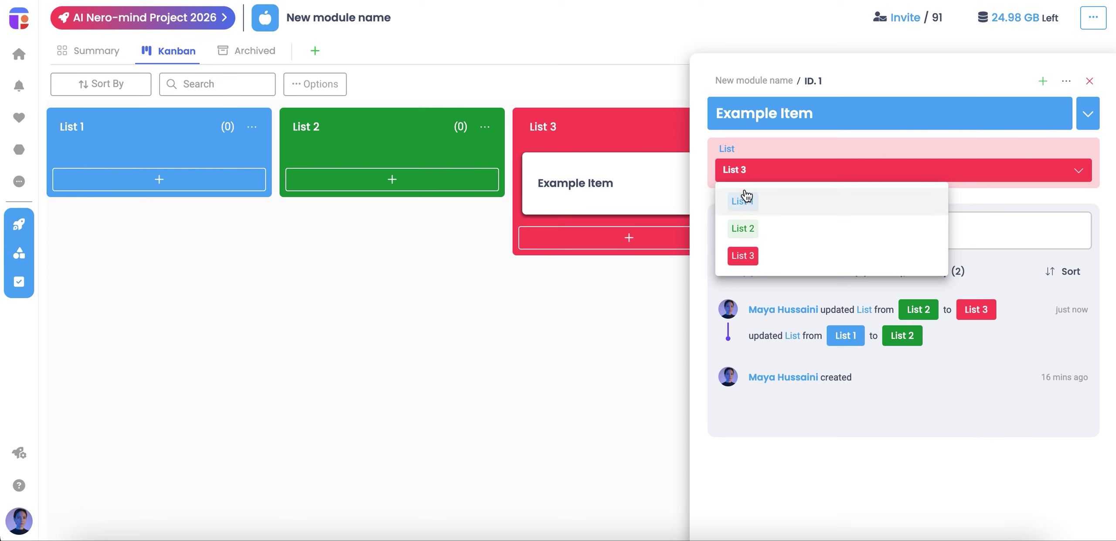
left_click(743, 201)
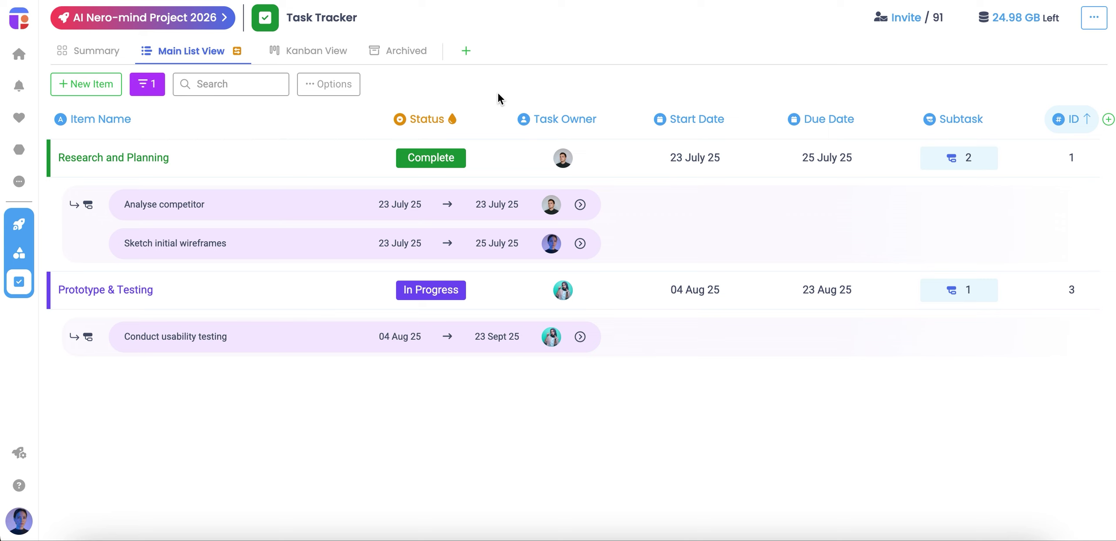
Start a new Timemap view in the Task Tracker with Start Date as its start date and Due Date as its end date
left_click(466, 51)
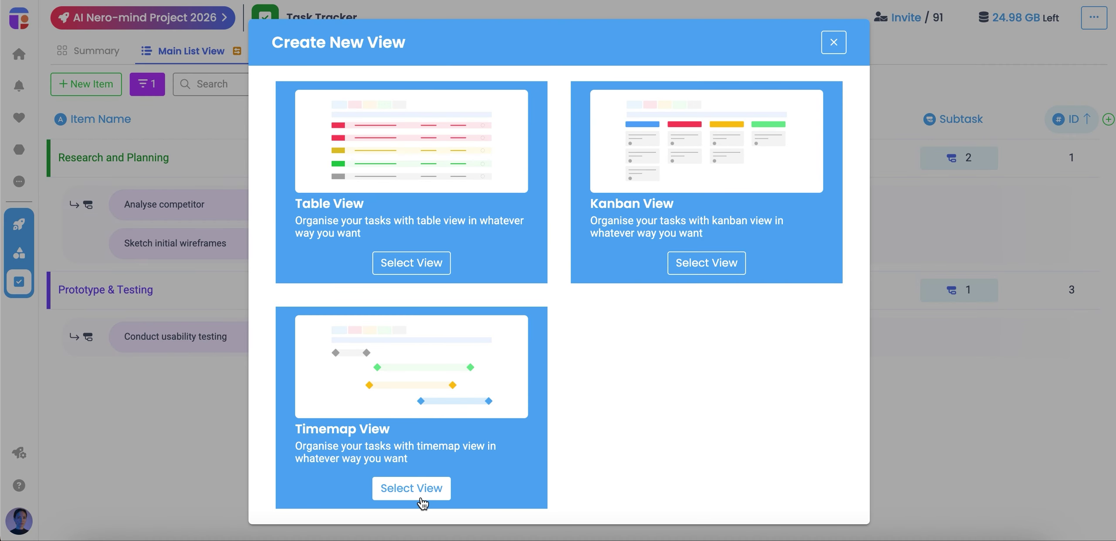
left_click(411, 489)
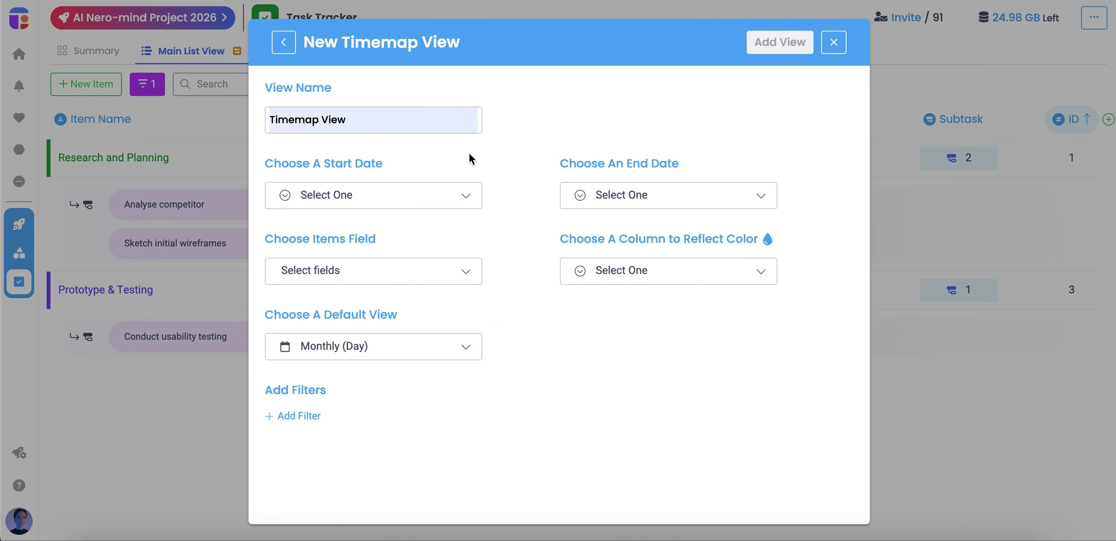
left_click(407, 197)
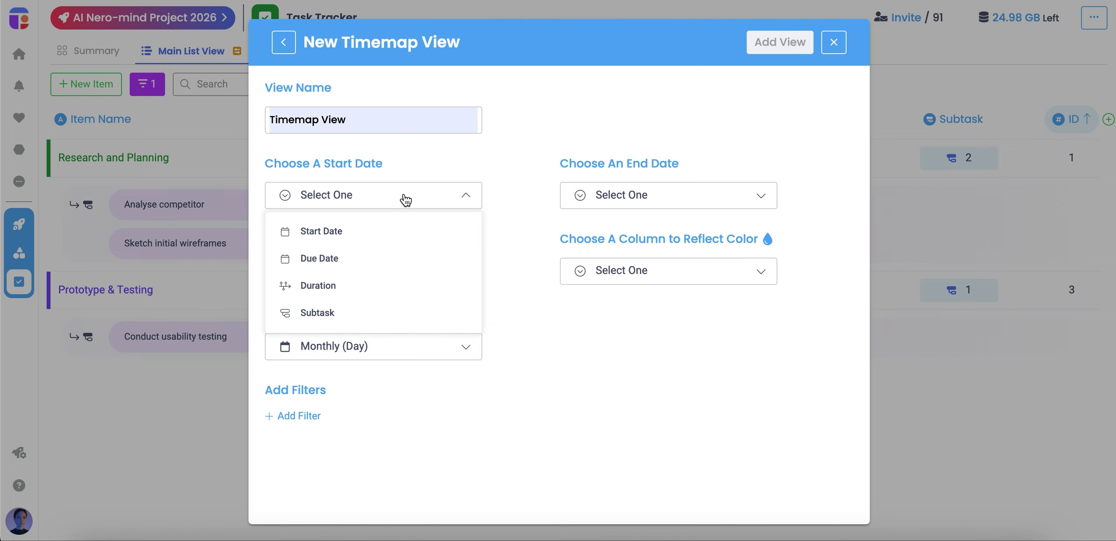
left_click(378, 236)
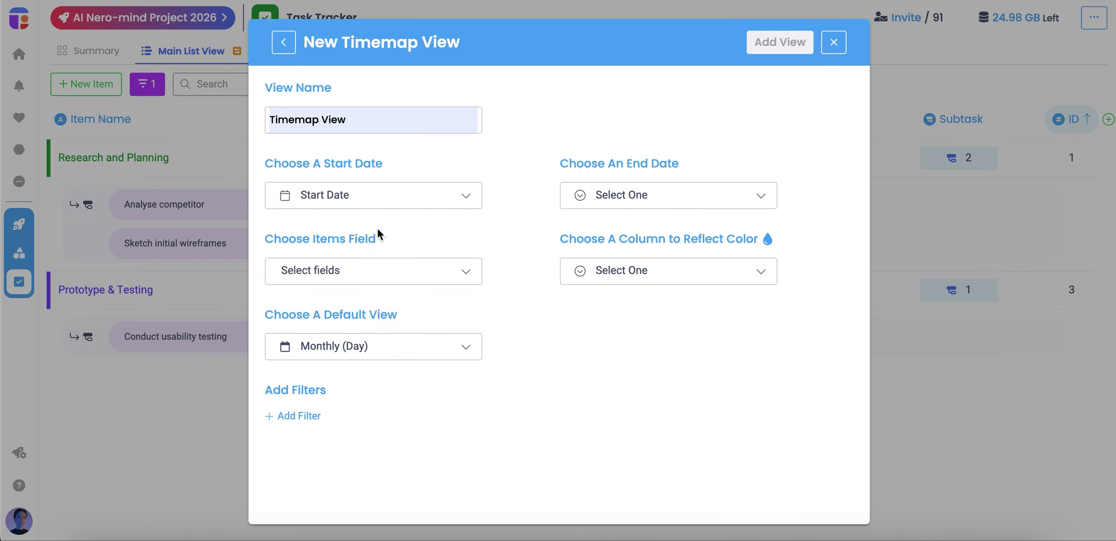
left_click(648, 206)
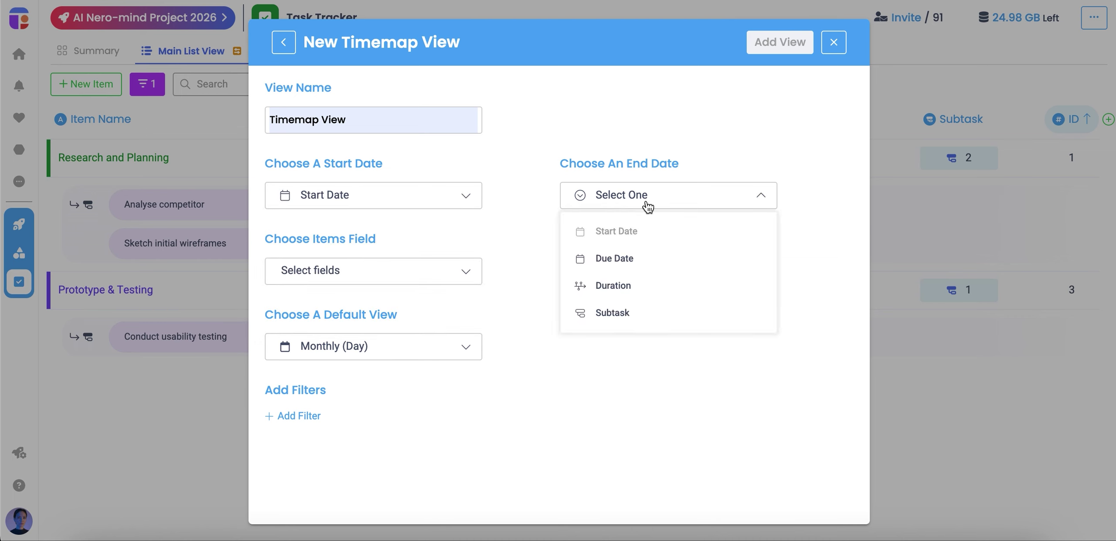
left_click(636, 258)
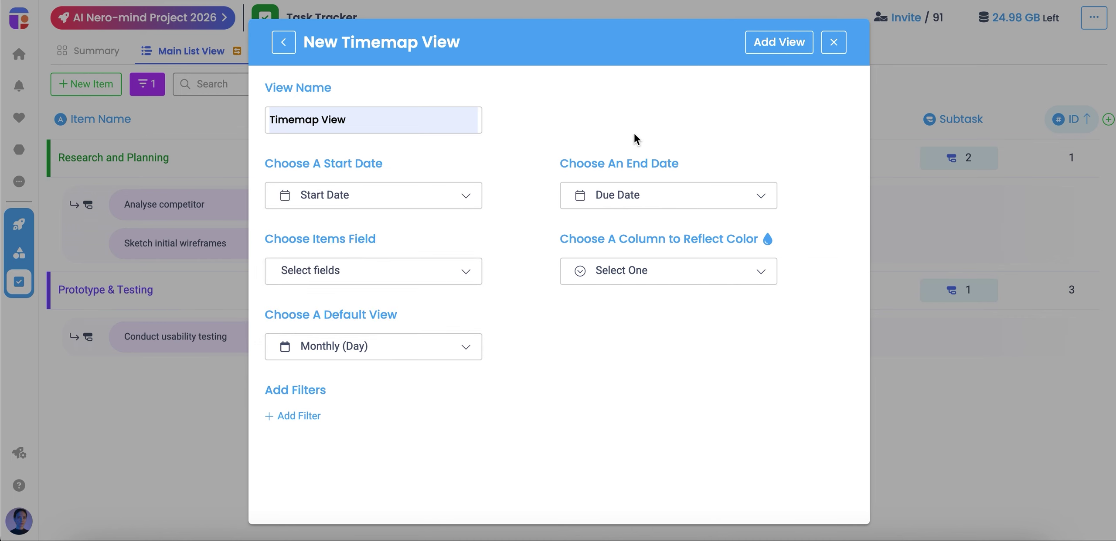
Set Duration as the start date field of the new Timemap view
left_click(399, 194)
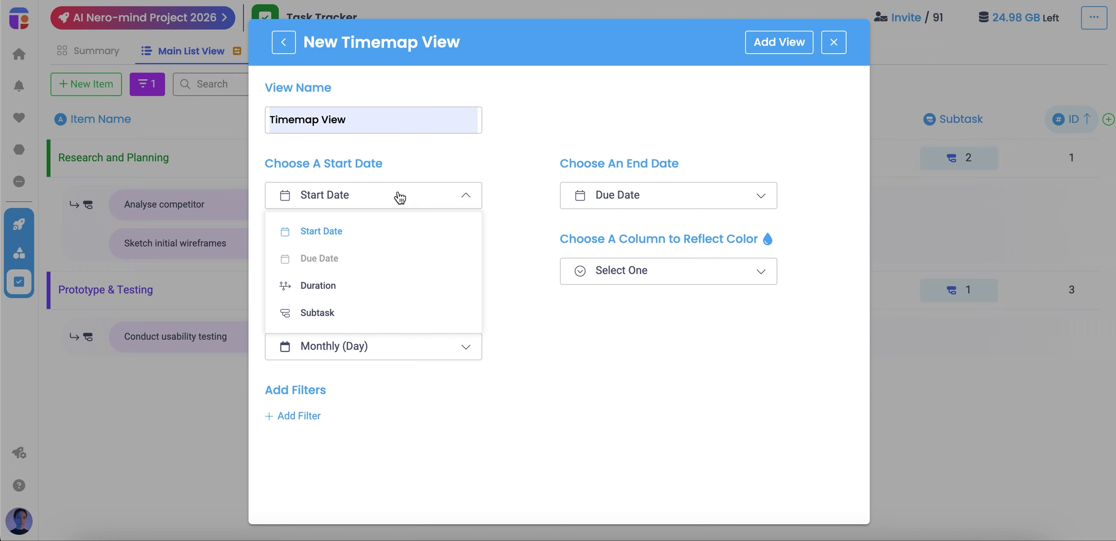
left_click(353, 292)
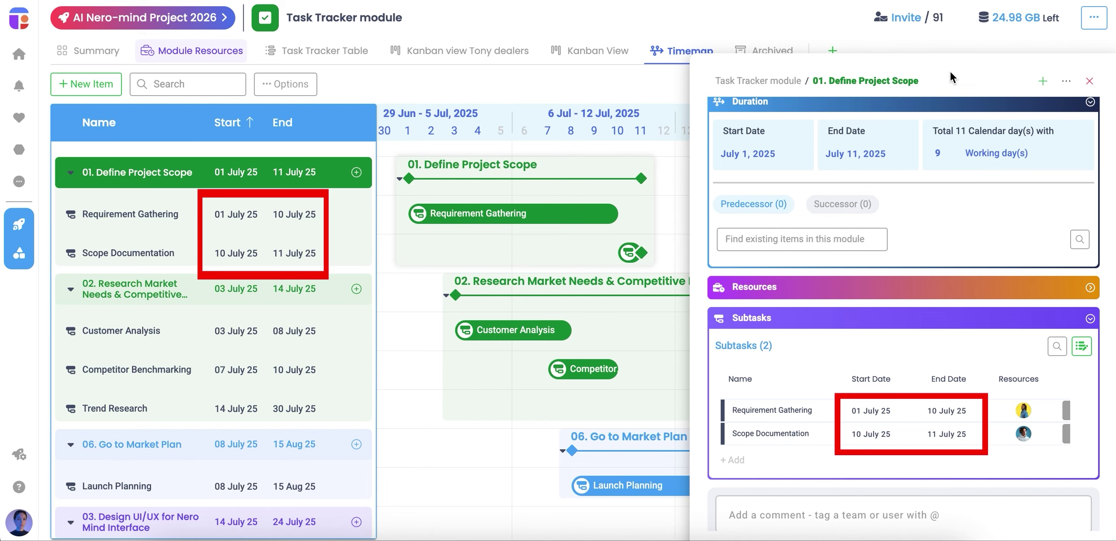
left_click(891, 49)
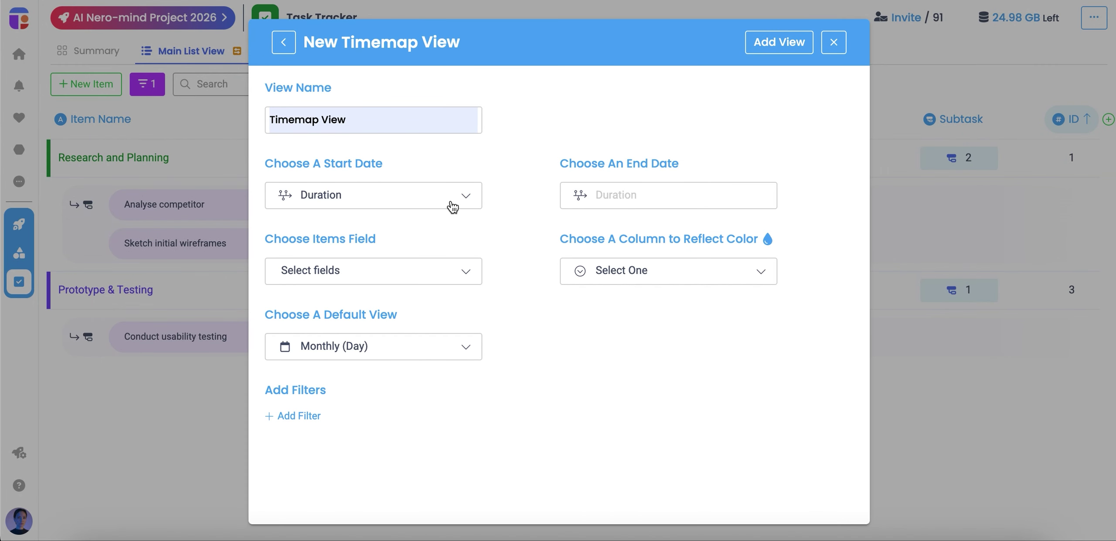
left_click(453, 207)
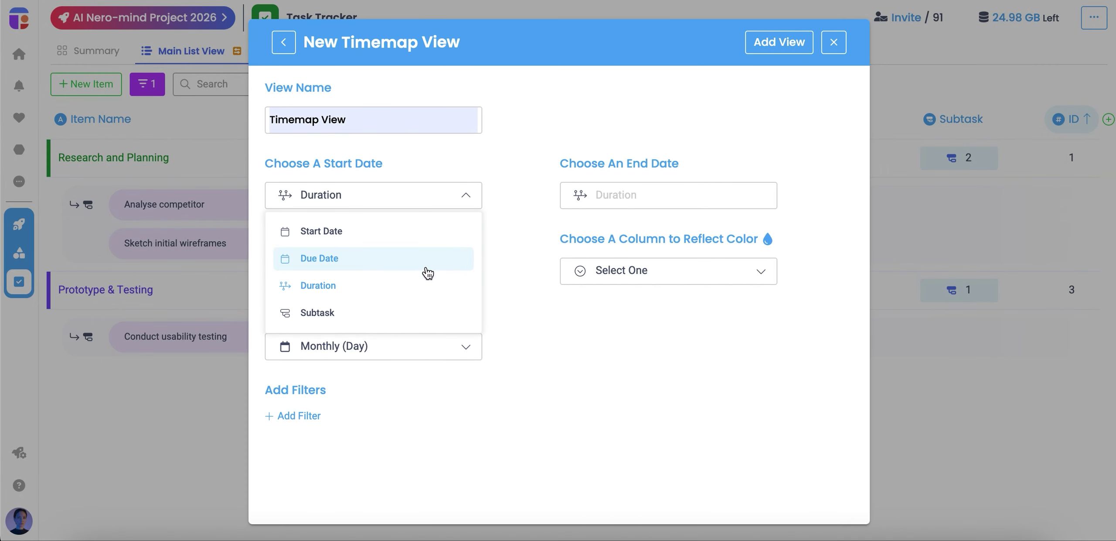
left_click(410, 321)
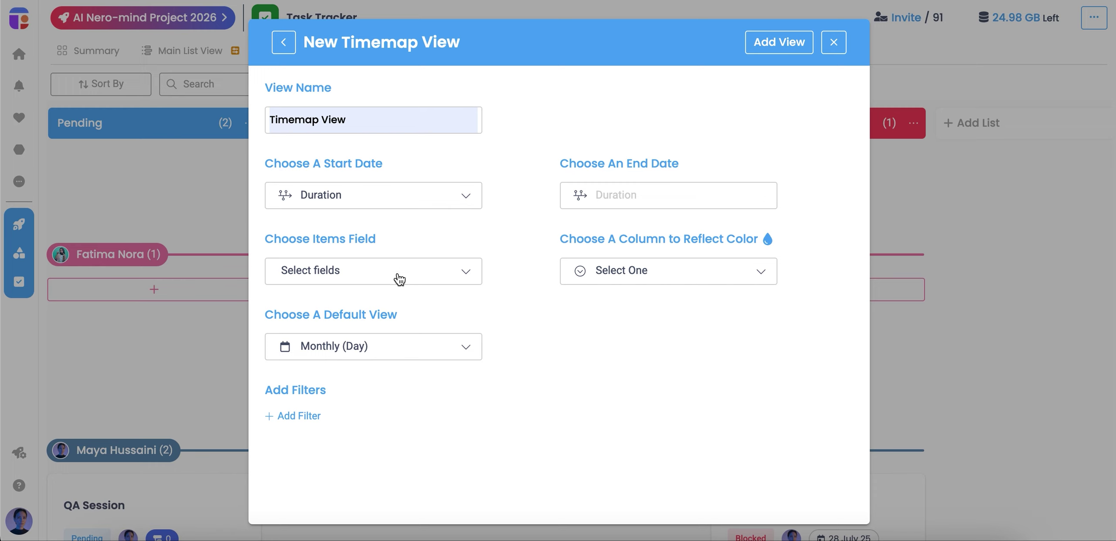
left_click(399, 279)
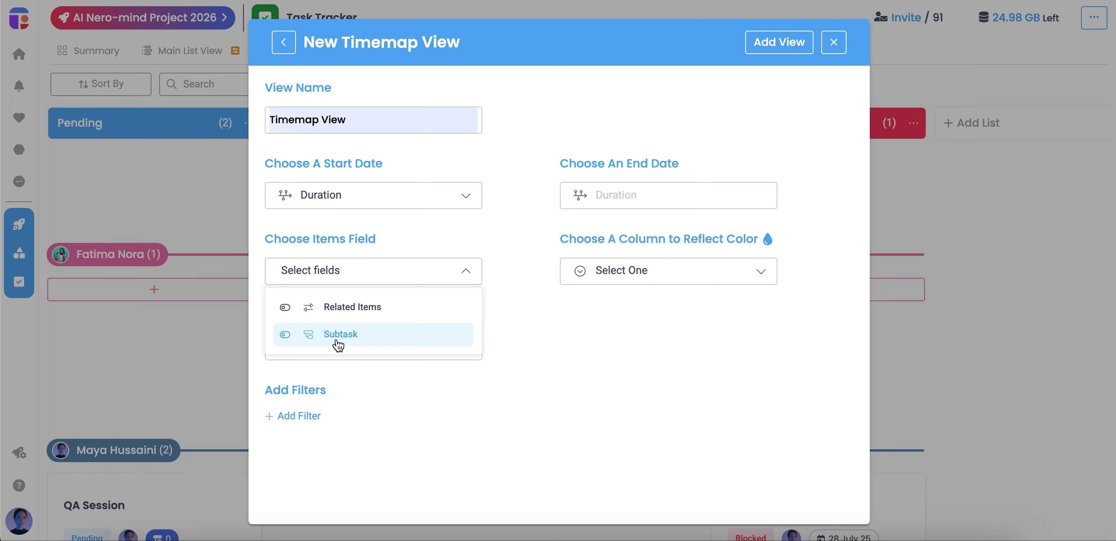
left_click(435, 240)
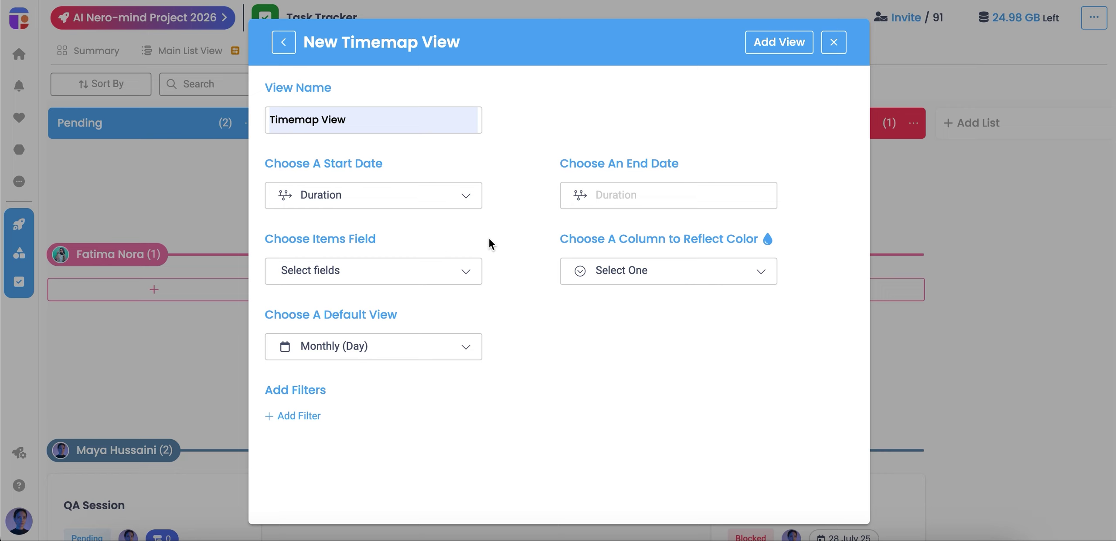
Choose Status as the column that colours the new Timemap view, keep the Monthly (Day) default view, and add the view
left_click(632, 287)
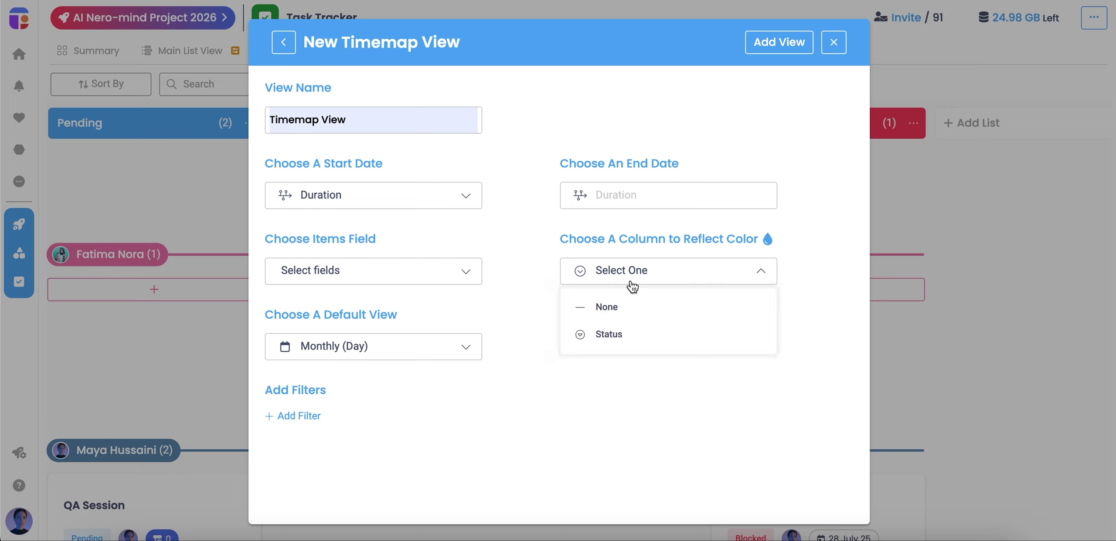
left_click(617, 345)
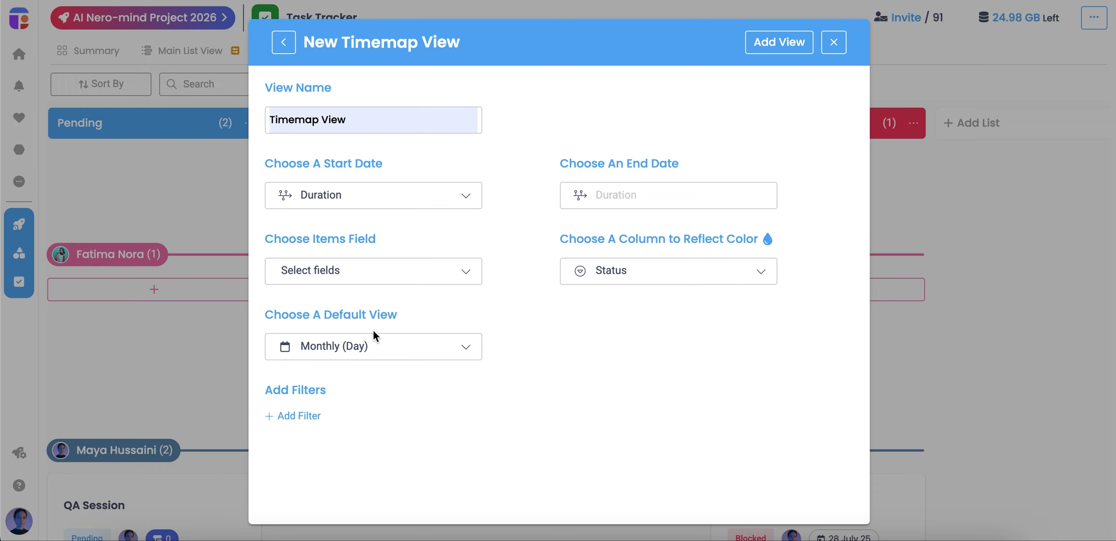
left_click(367, 354)
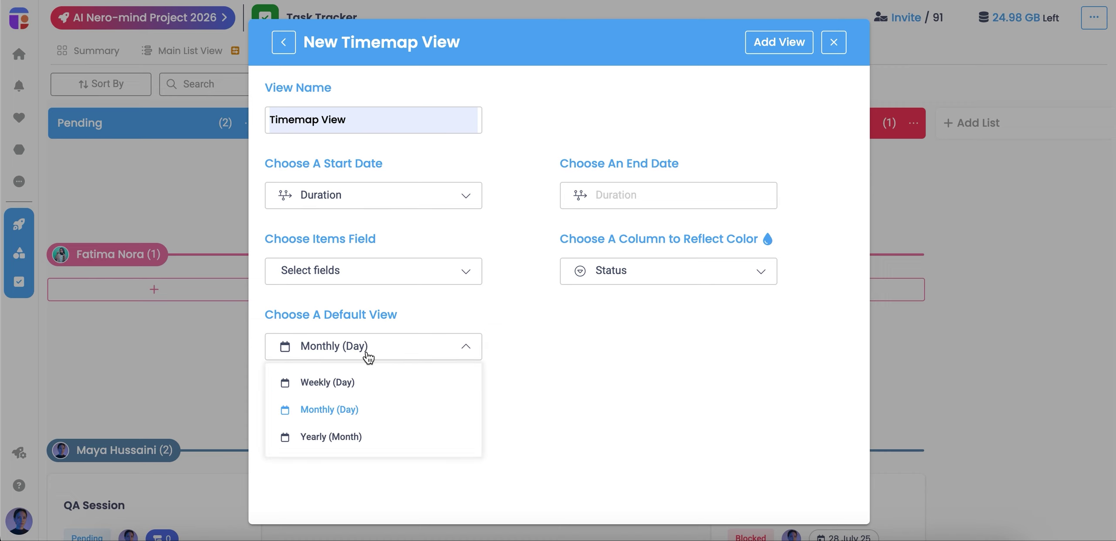
left_click(367, 354)
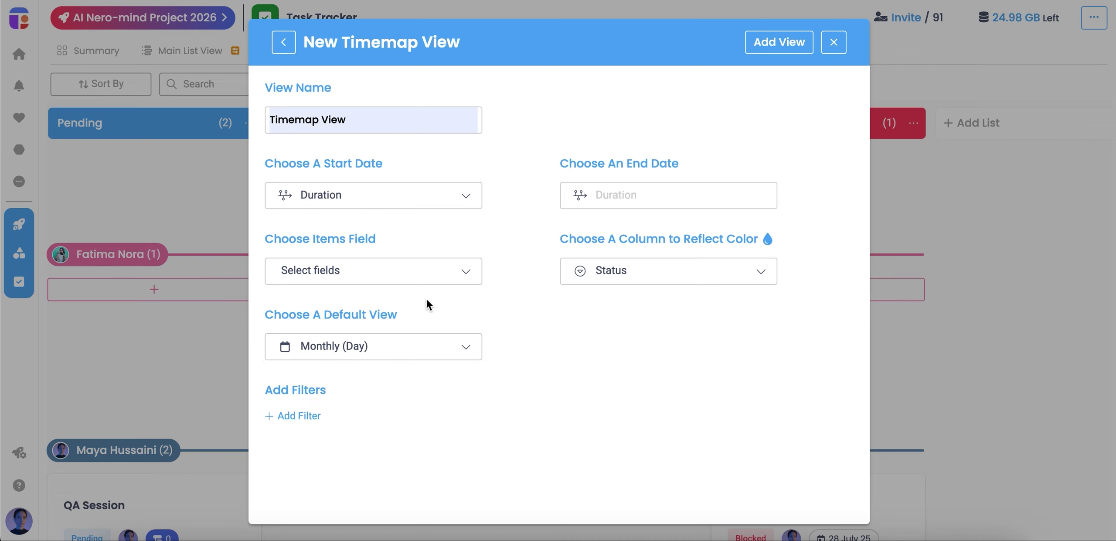
left_click(780, 52)
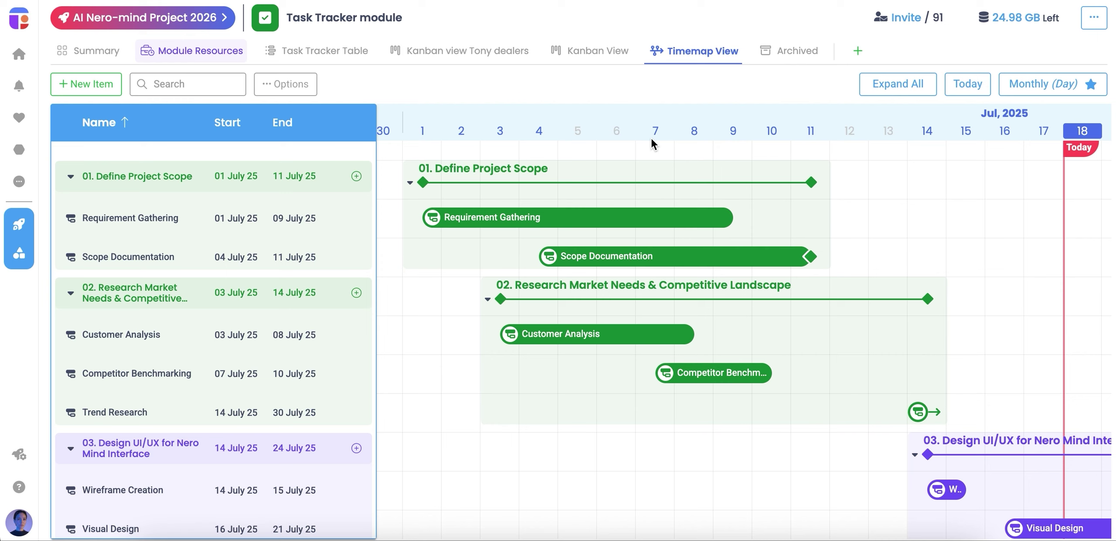
Add a subtask named Create Presentation to the item 01. Define Project Scope in the Timemap view
left_click(356, 176)
type("Cre")
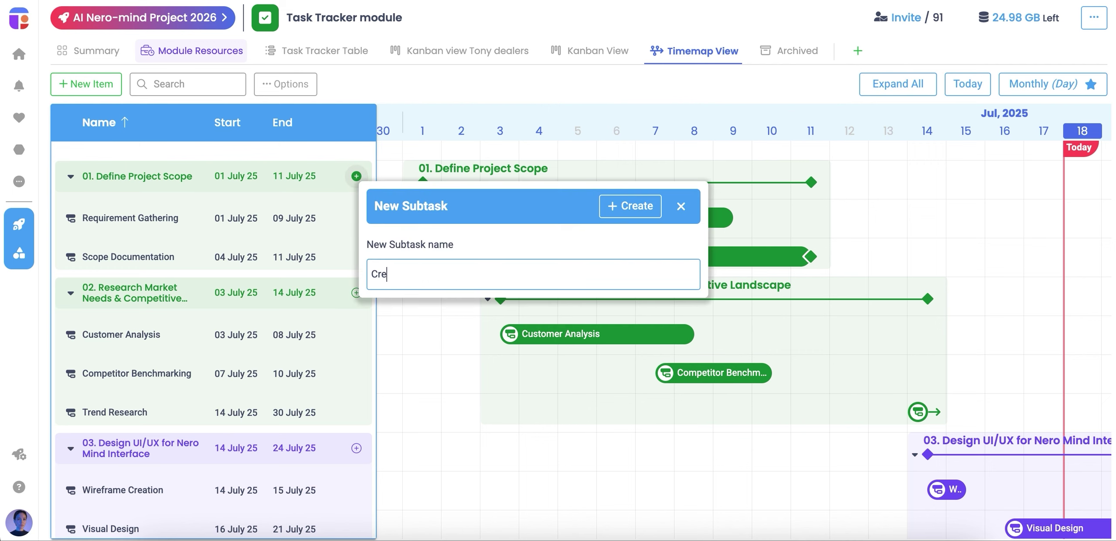
type("ate Presentation")
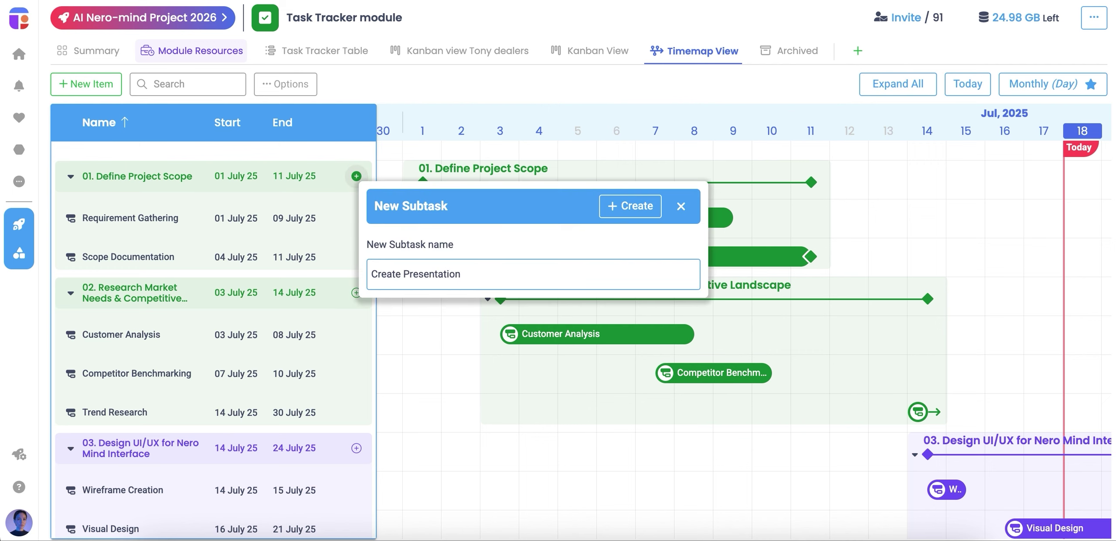
left_click(619, 208)
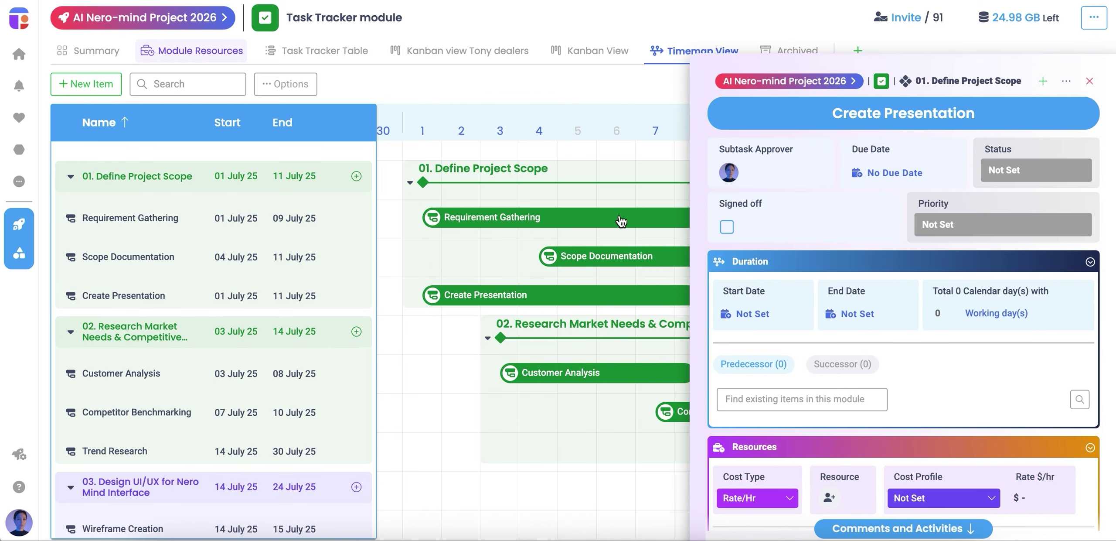
Set the Create Presentation subtask's duration to start on July 7, 2025 and end on July 11, 2025
scroll(621, 221, "right", 5)
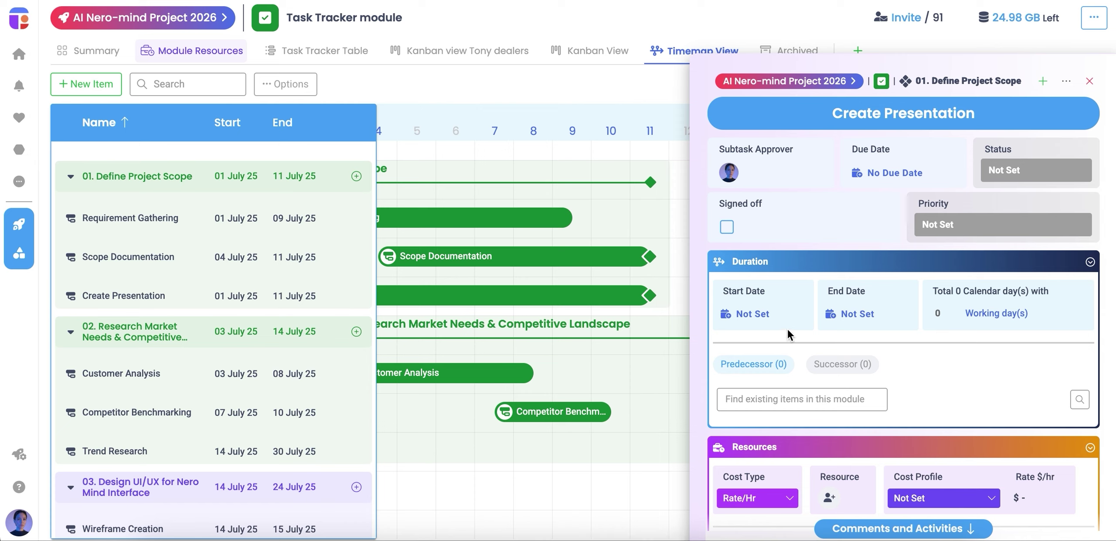
left_click(749, 315)
left_click(742, 190)
left_click(591, 501)
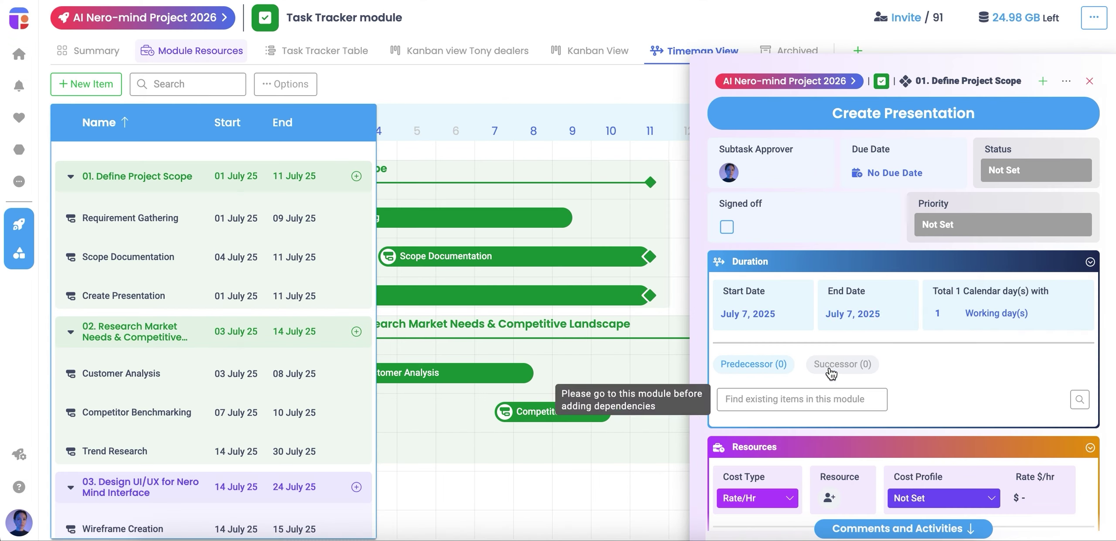
left_click(848, 314)
left_click(971, 188)
left_click(671, 228)
left_click(593, 501)
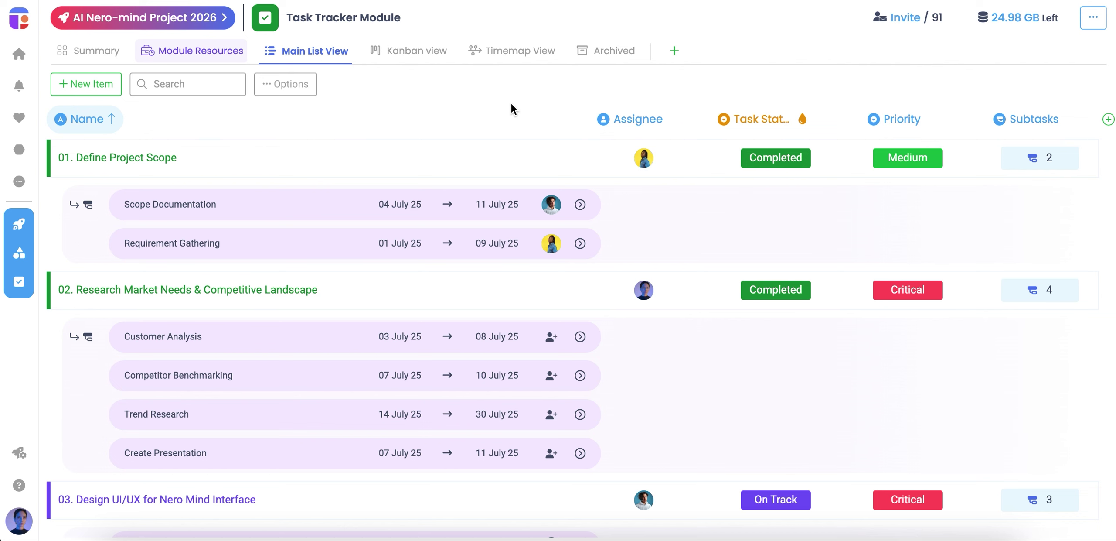
Examine the rates, hours, costs and variance of all items in the Task Tracker Module's resources overview
left_click(221, 57)
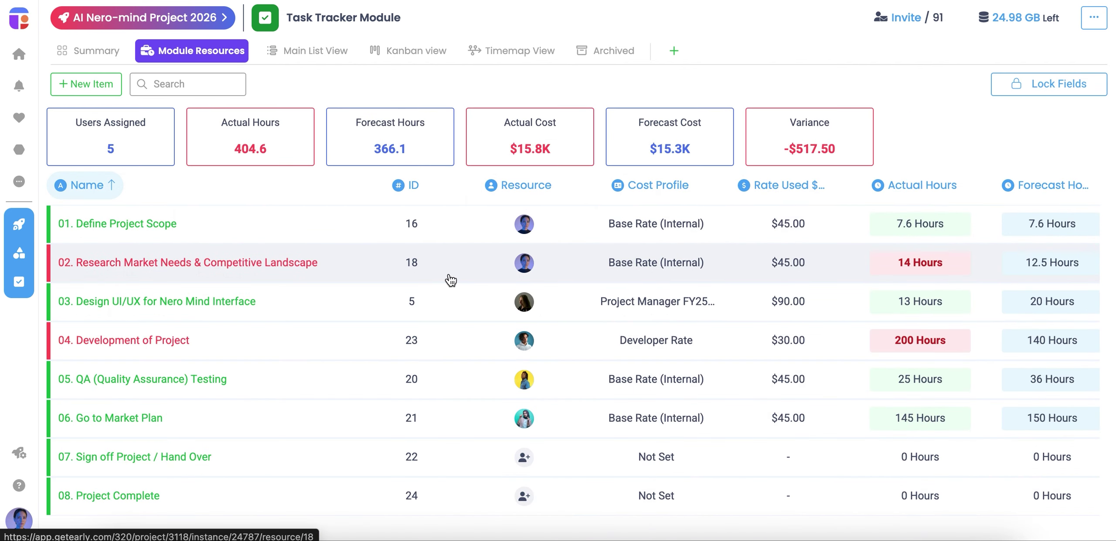
scroll(451, 279, "right", 3)
scroll(451, 279, "right", 5)
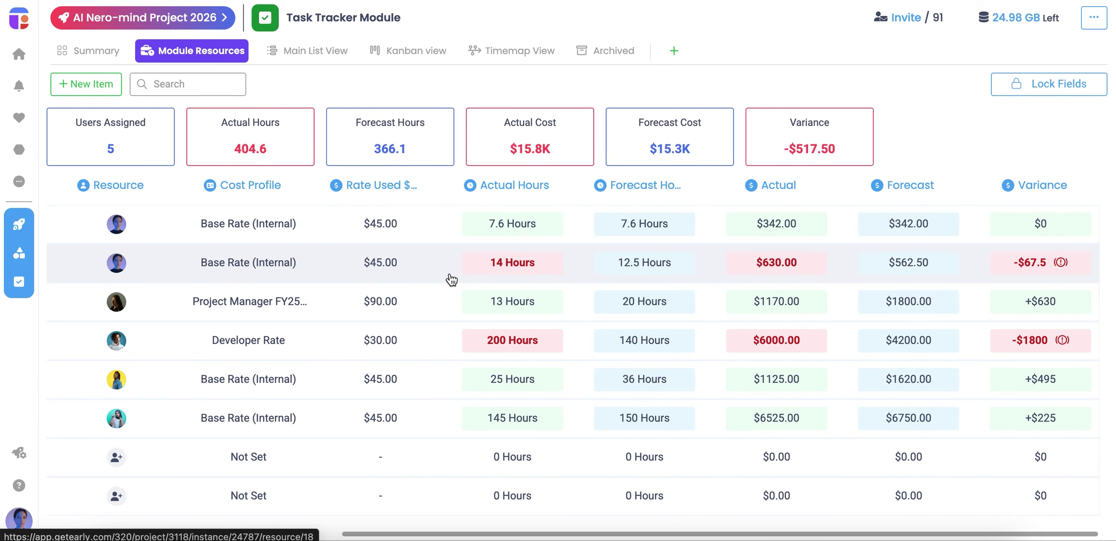
scroll(452, 279, "left", 3)
scroll(451, 280, "left", 4)
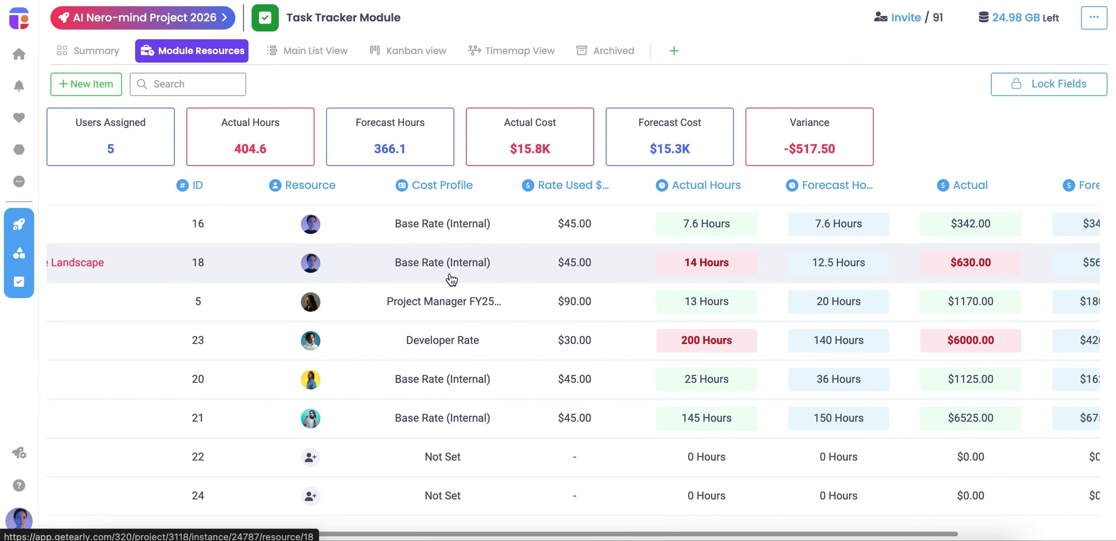
scroll(451, 279, "left", 3)
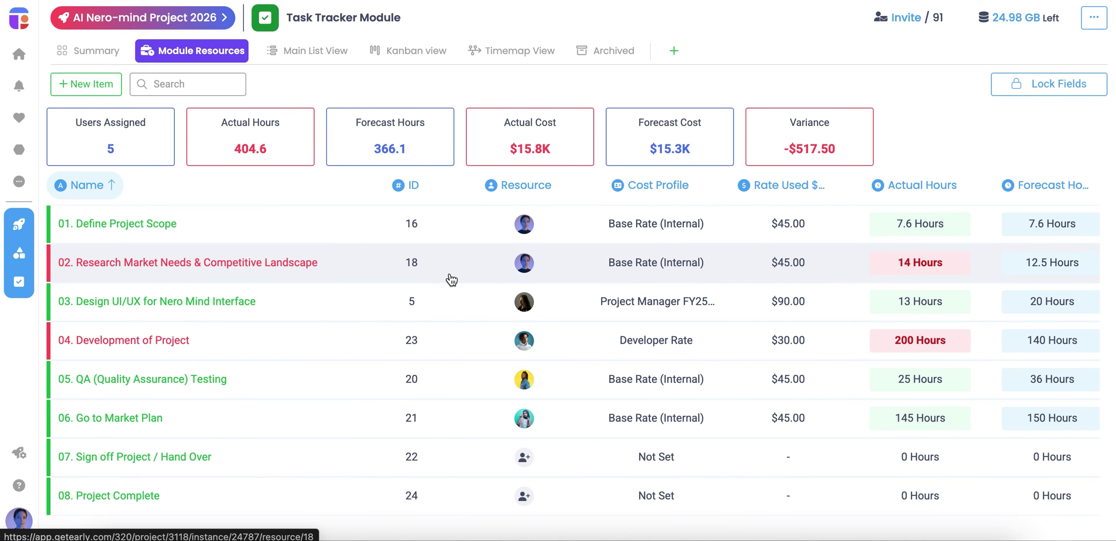
Review the duration and the logged resource hours of 02. Research Market Needs & Competitive Landscape, and close its details
left_click(451, 279)
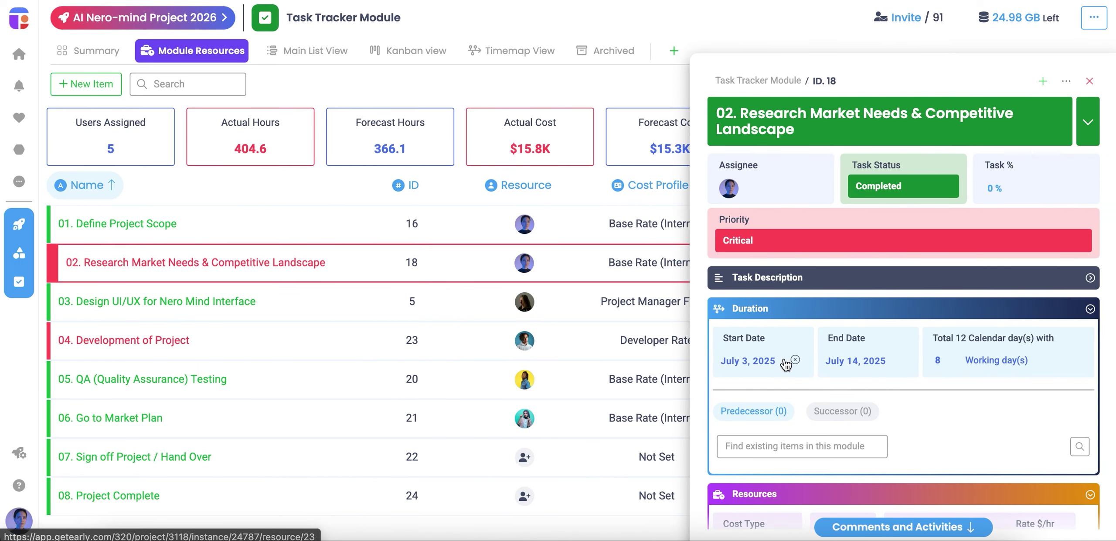
scroll(785, 362, "down", 3)
scroll(785, 362, "down", 3)
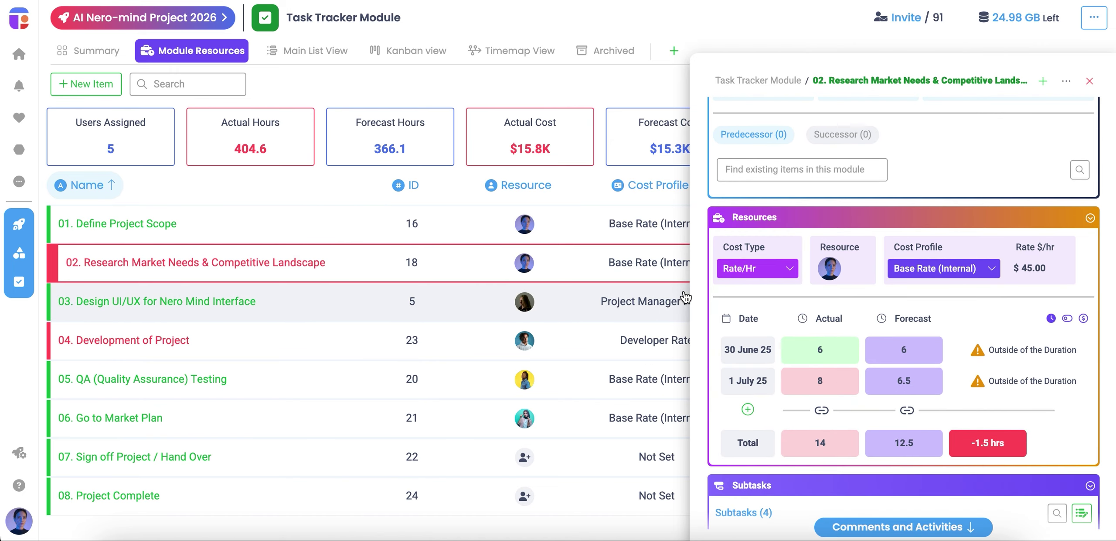
left_click(1089, 81)
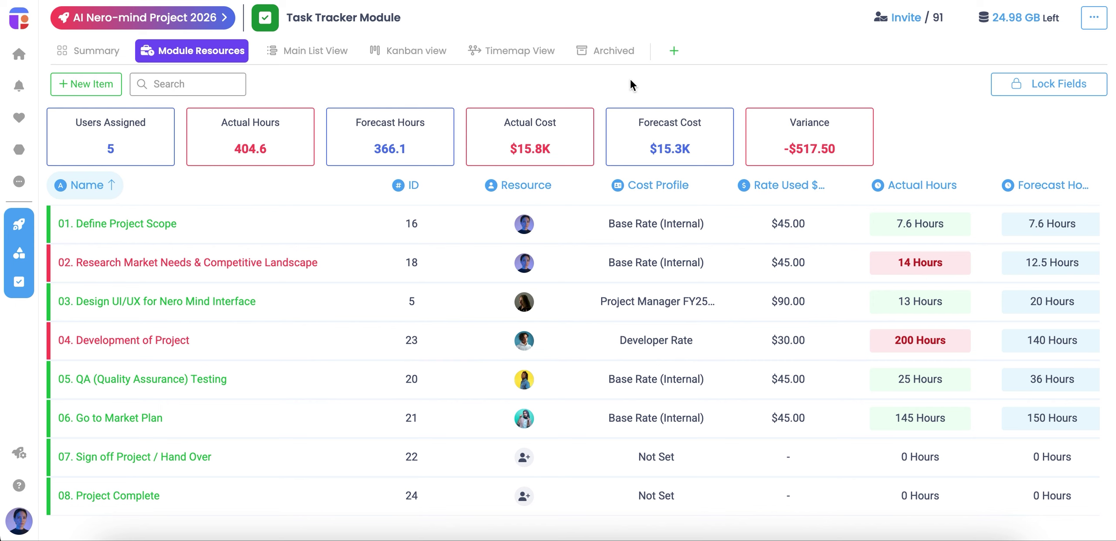
View the module's Summary, return to the AI Nero-mind Project 2026 dashboard, and start a new module from a Blueprint
left_click(104, 57)
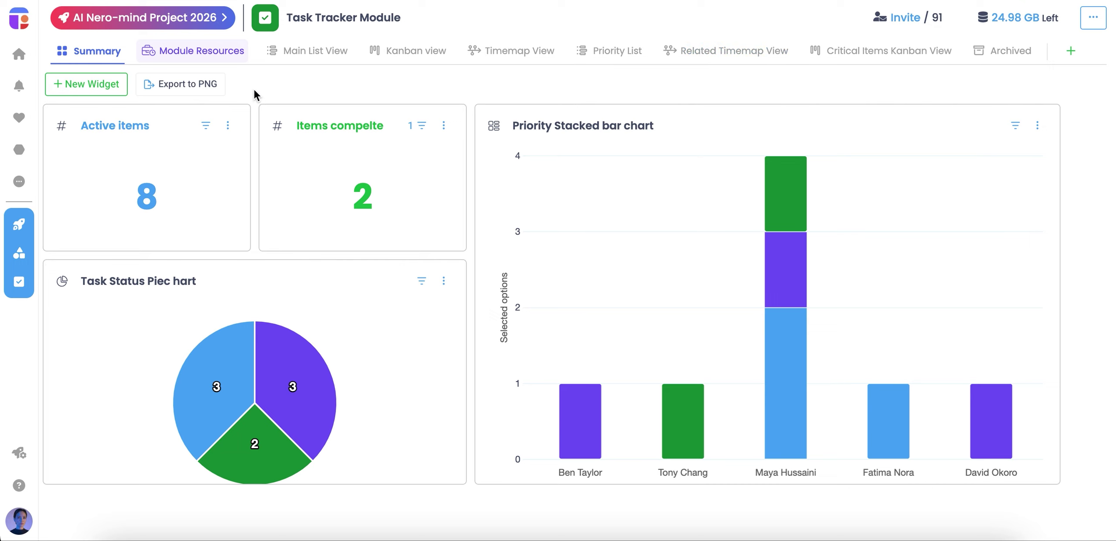
left_click(194, 17)
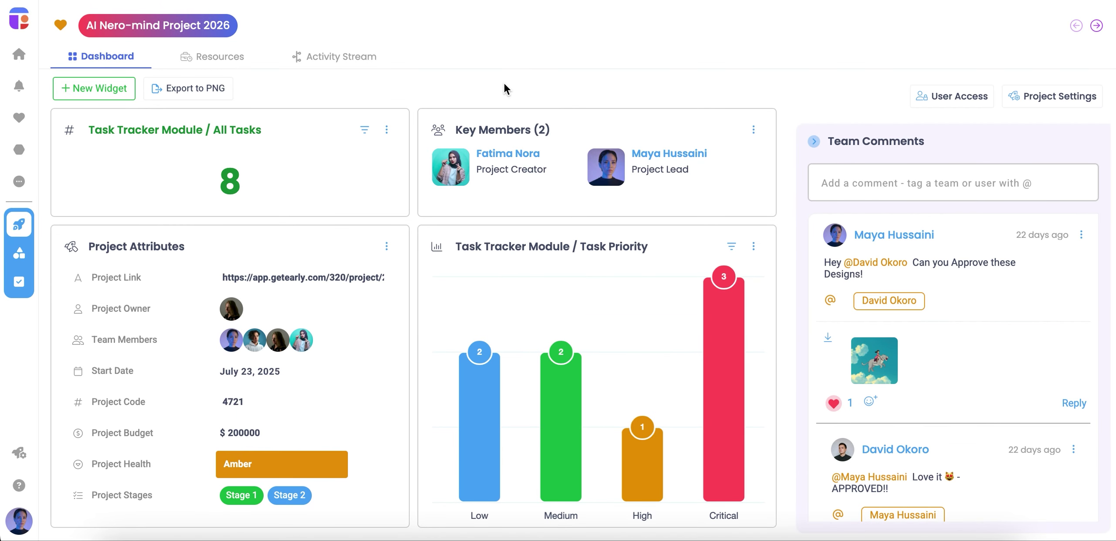
left_click(20, 266)
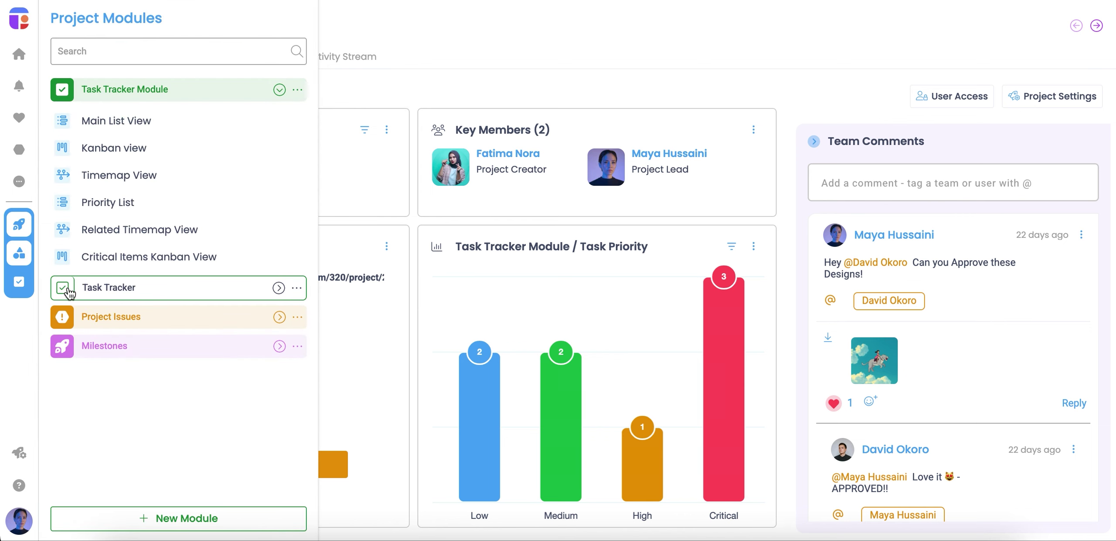
left_click(184, 527)
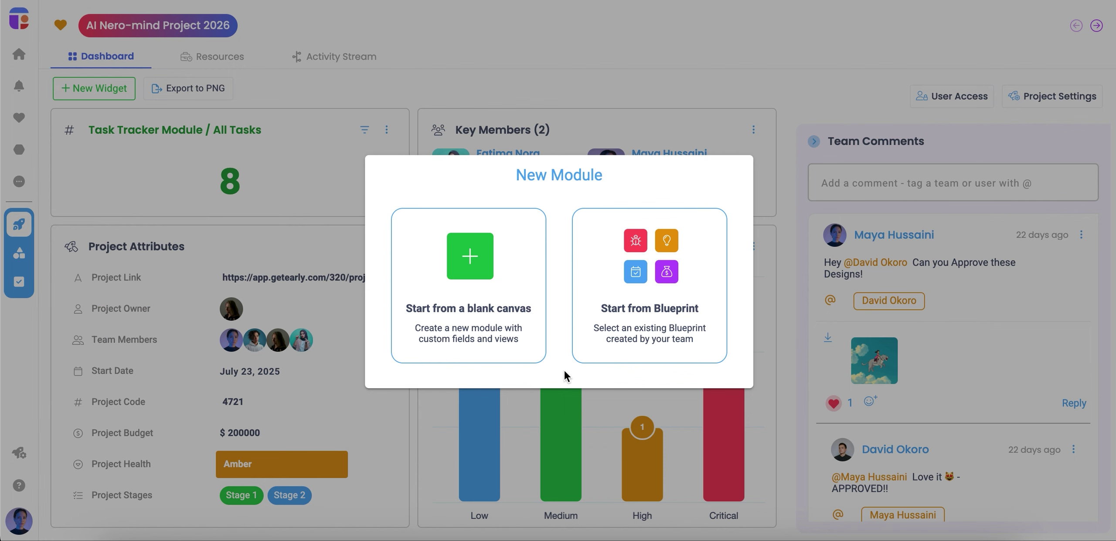
left_click(607, 362)
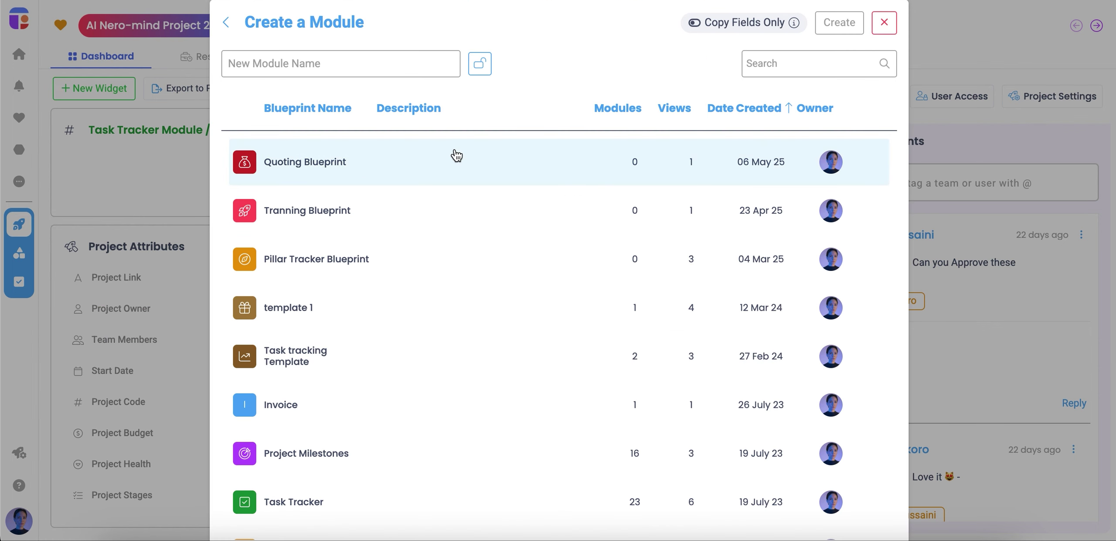
Create a module named Quoting Module from the Quoting Blueprint, copying the fields only
left_click(355, 178)
left_click(364, 77)
type("Q")
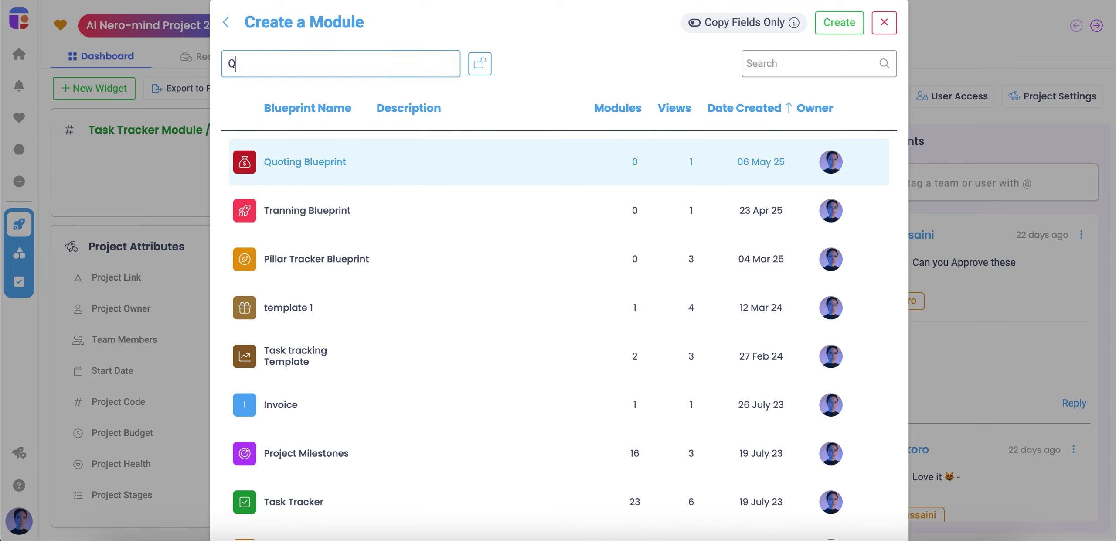
type("uoting Module")
left_click(734, 31)
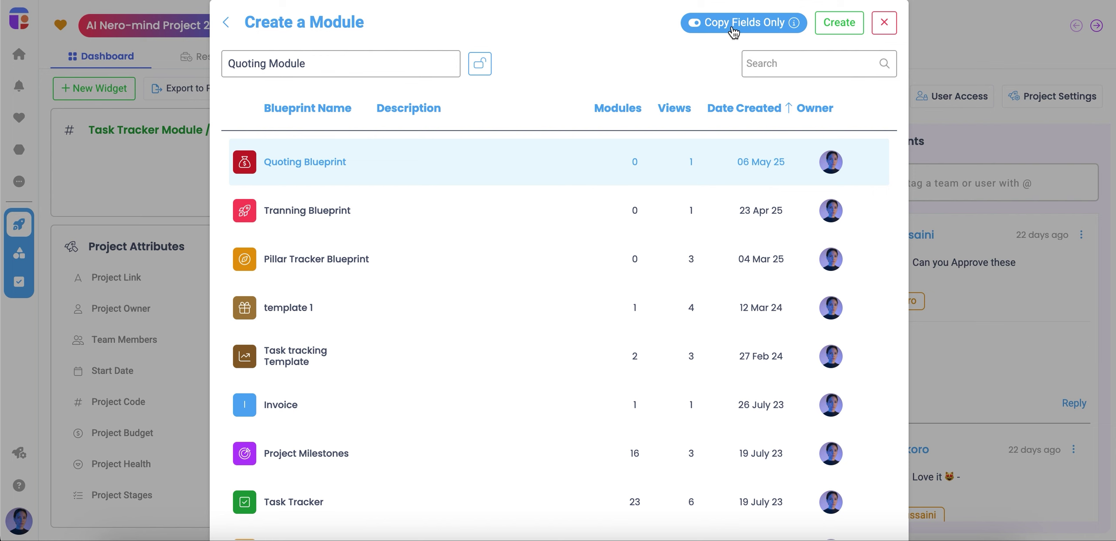
left_click(838, 26)
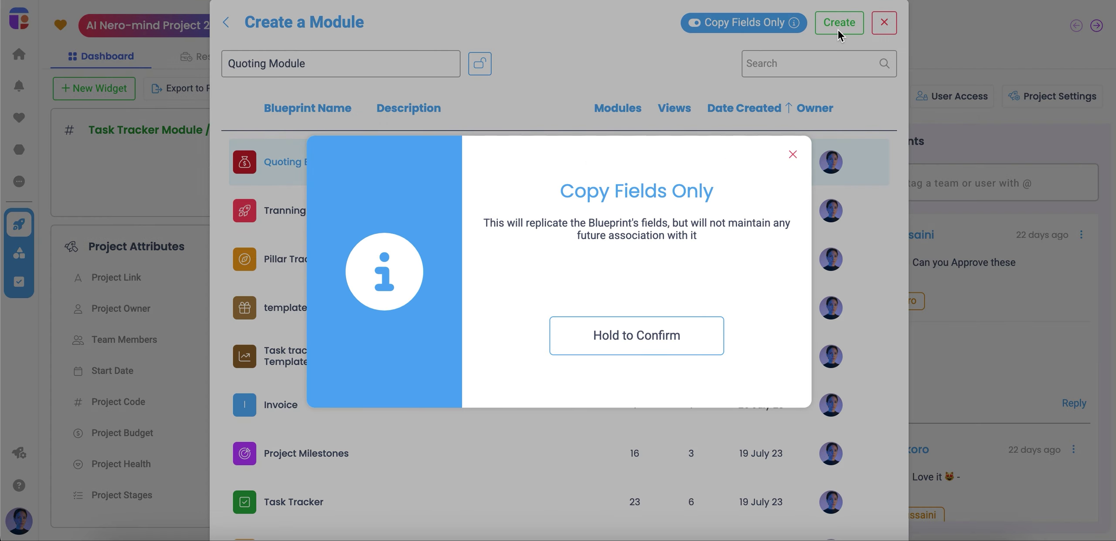
left_click(641, 337)
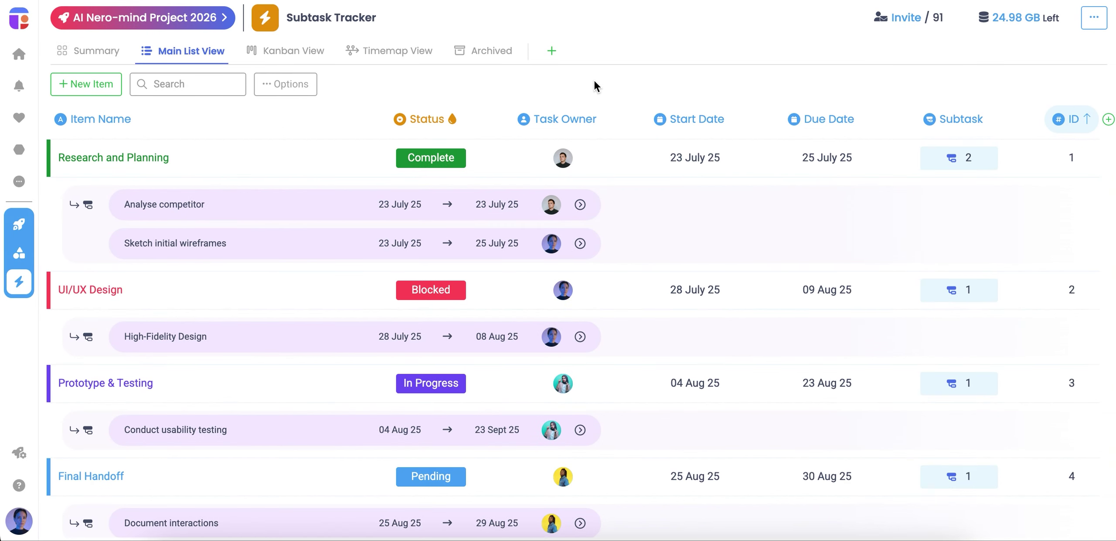
Publish the Subtask Tracker module as a Blueprint named Subtask Tracker Blueprint with an orange lightning bolt avatar
left_click(1089, 23)
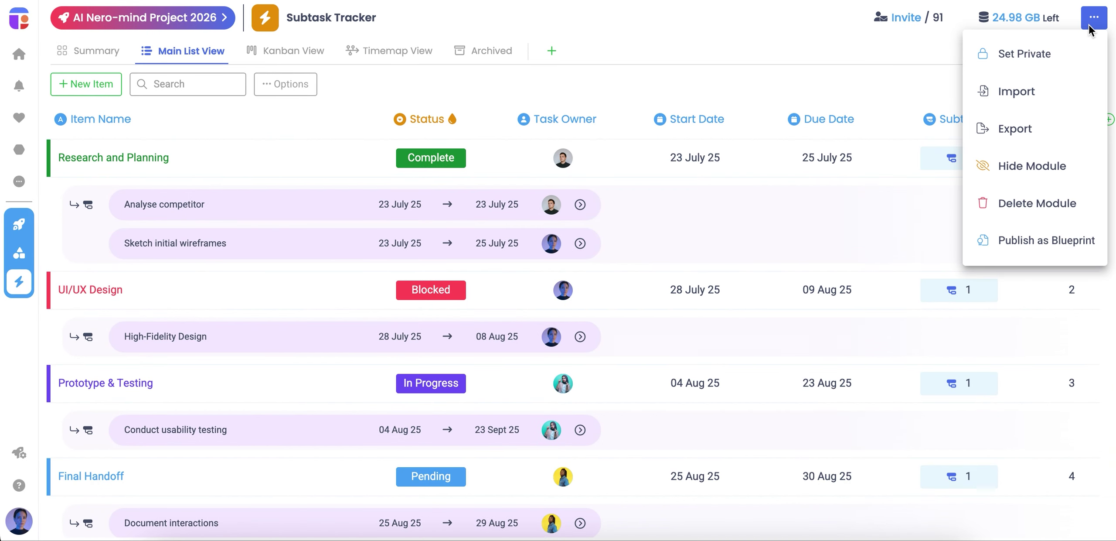
left_click(1047, 240)
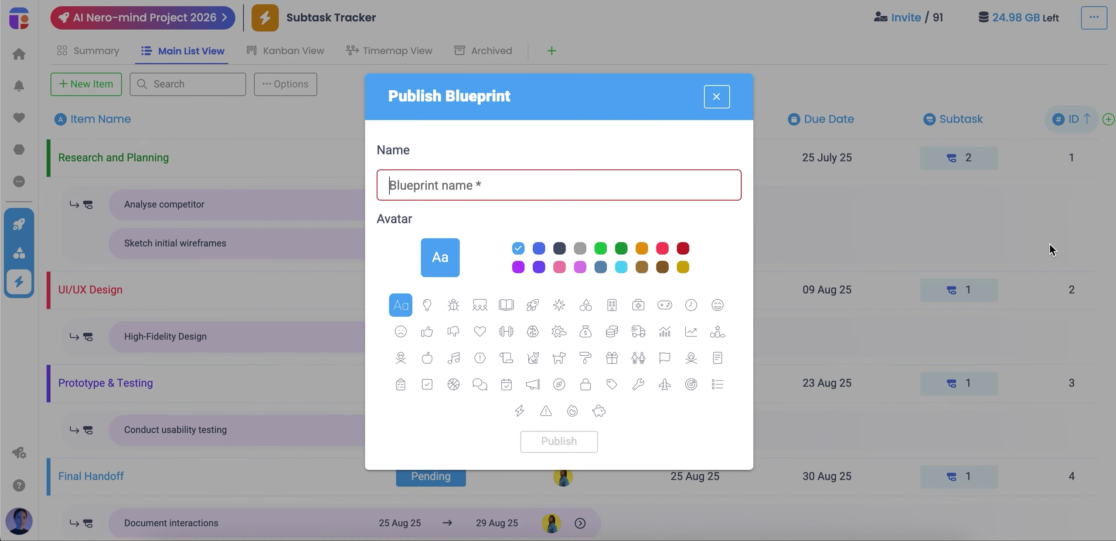
type("Subtask Tracker Blueprint")
left_click(643, 249)
left_click(519, 411)
left_click(559, 443)
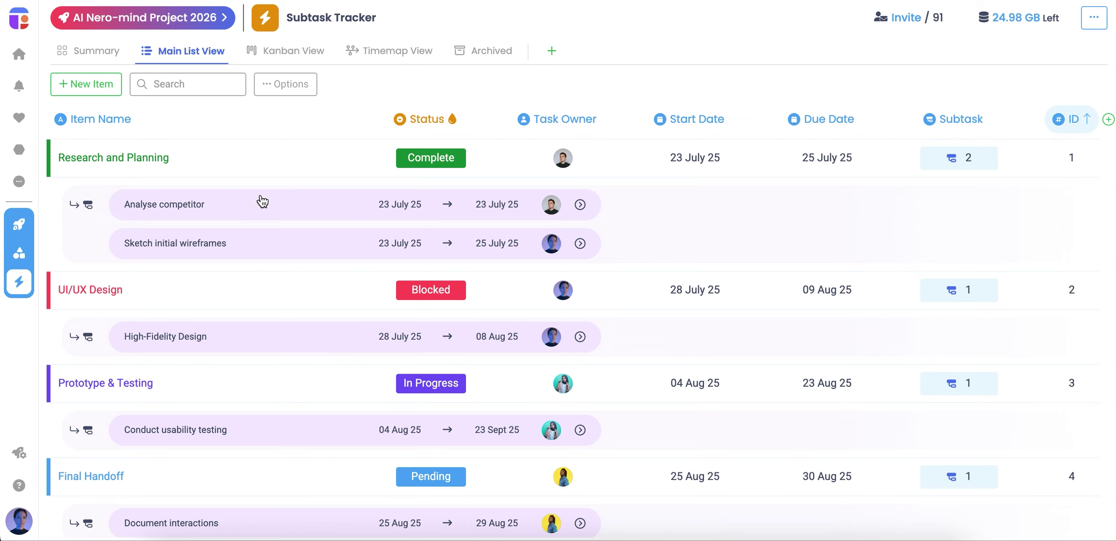
Go to the Module Blueprints in the workspace settings and start a new module blueprint
left_click(22, 514)
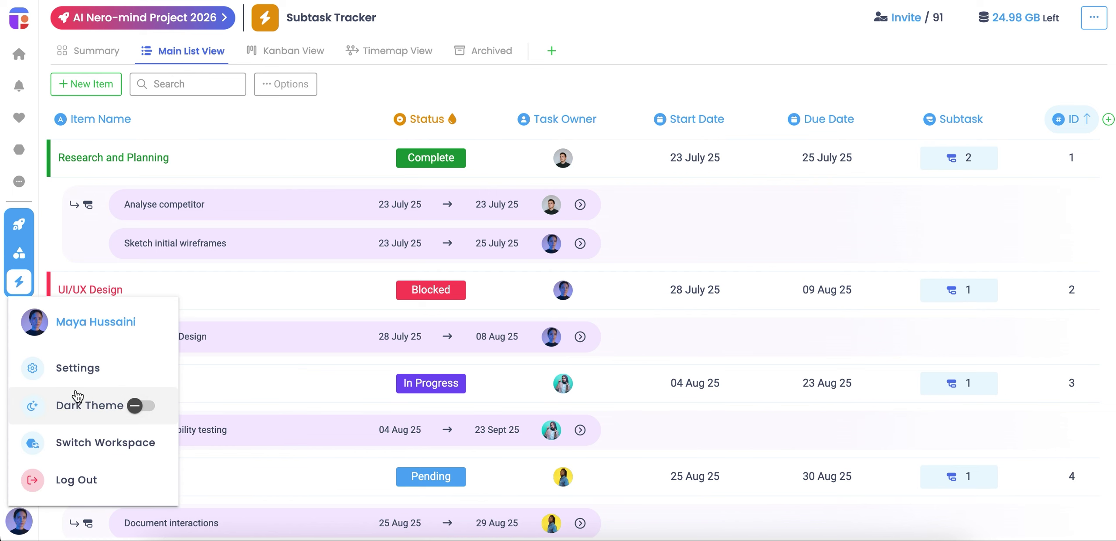
left_click(83, 369)
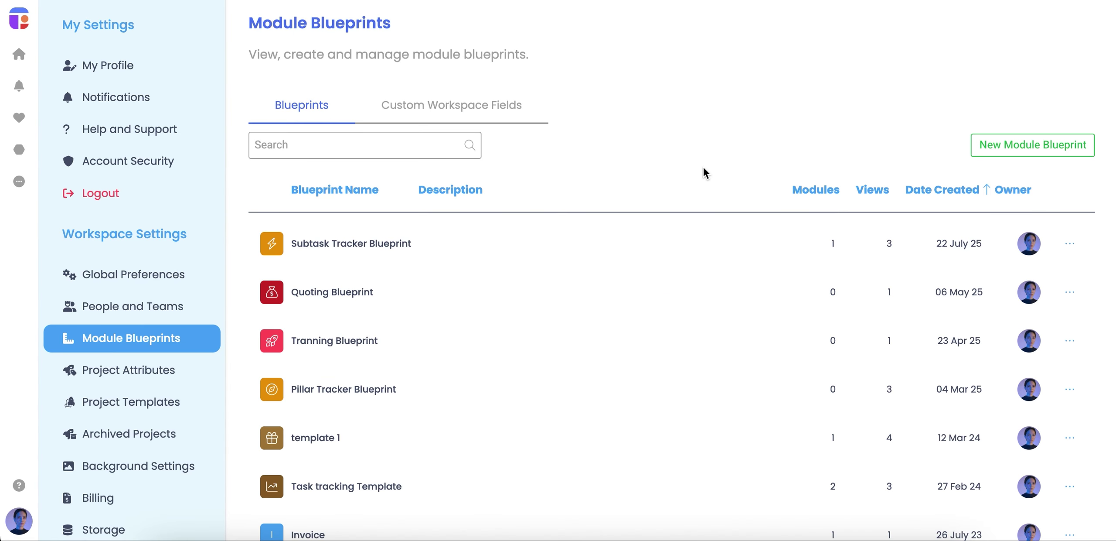
left_click(992, 151)
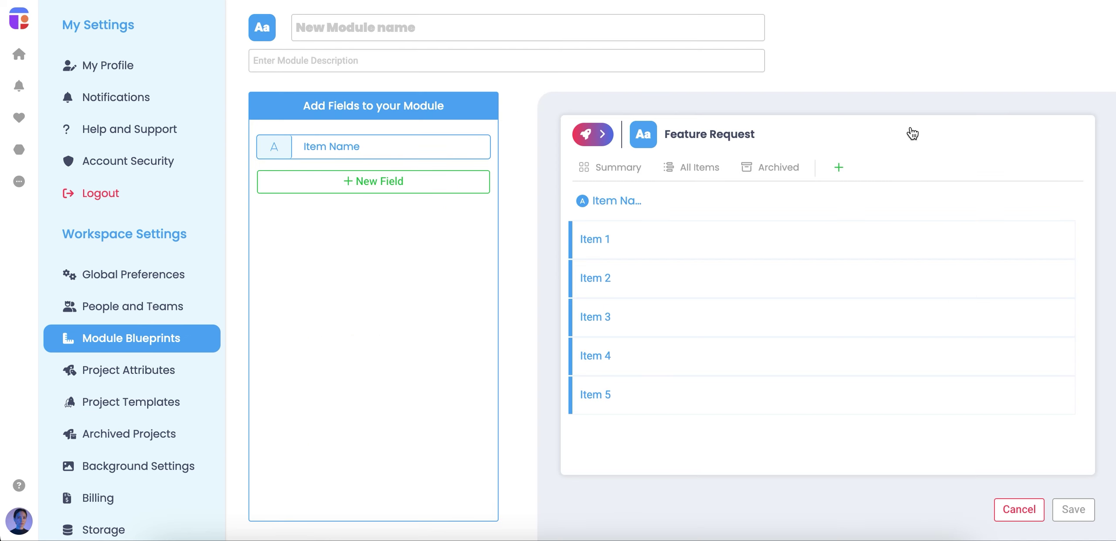
Give the new blueprint a brown starburst avatar and name it Key Tasks
left_click(274, 39)
left_click(429, 114)
left_click(428, 165)
left_click(364, 26)
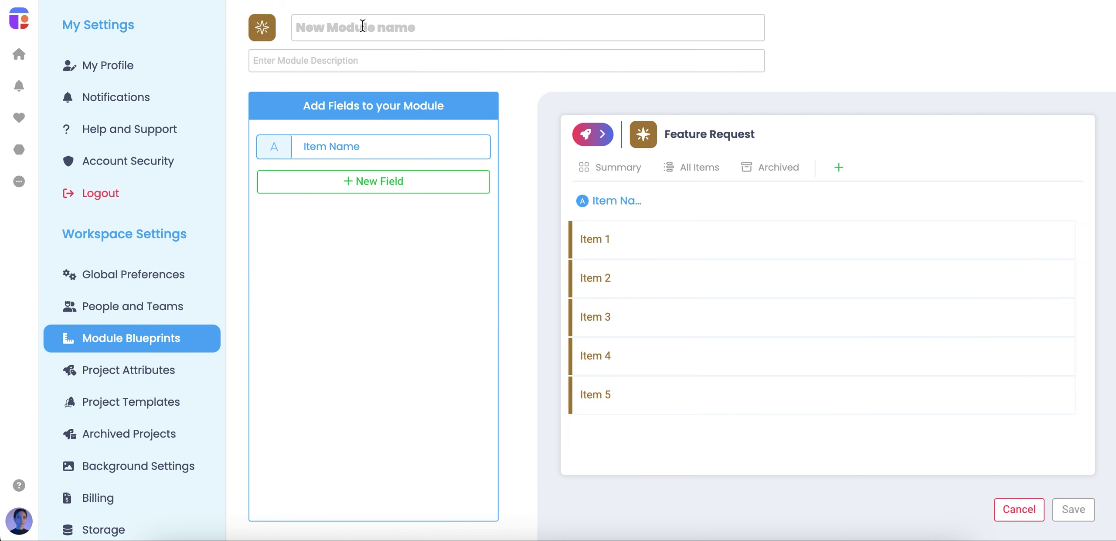
type("Key Tasks")
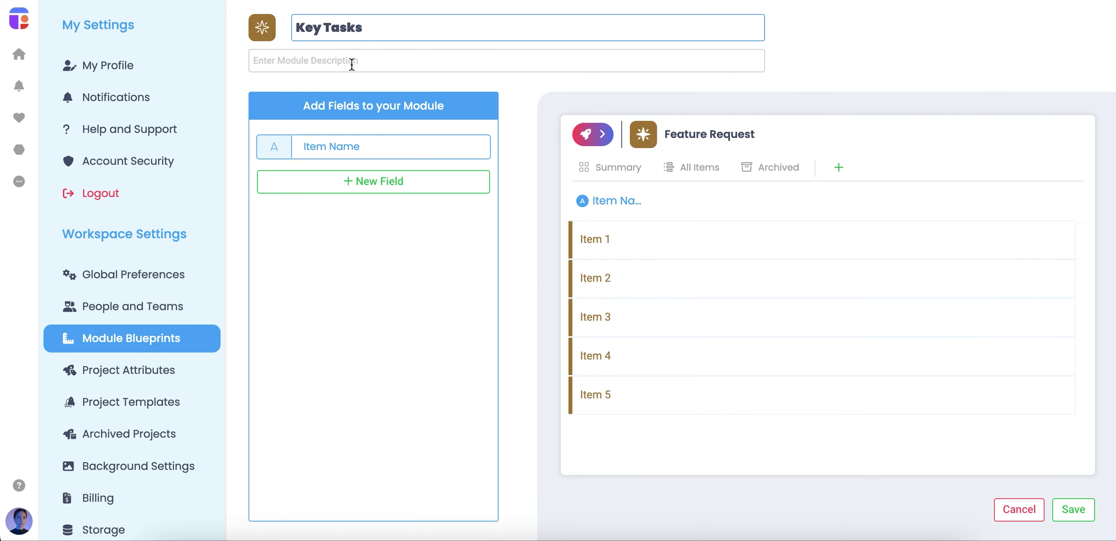
Add a Single User field named Owner to the Key Tasks blueprint
left_click(355, 182)
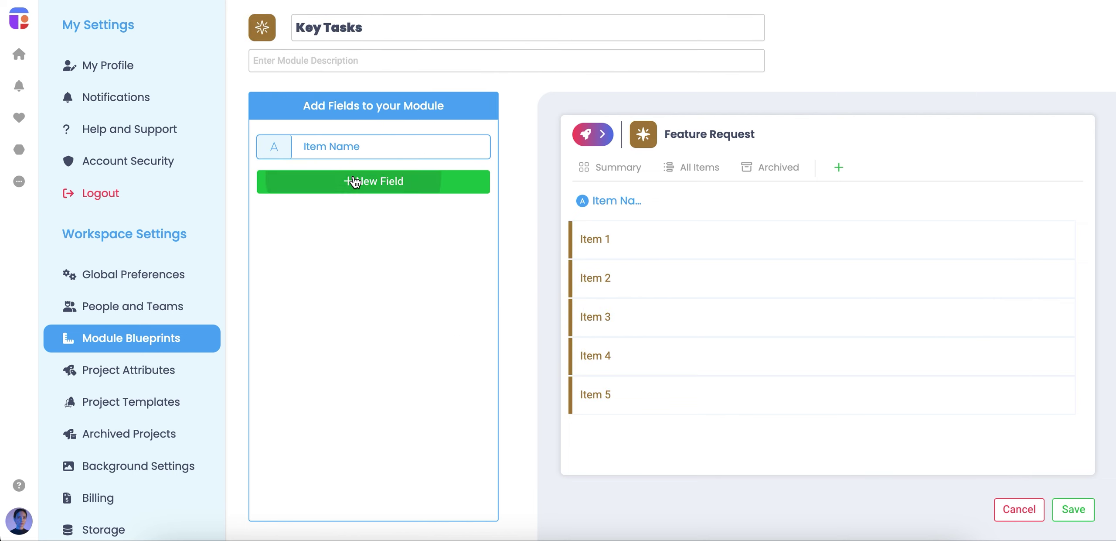
left_click(528, 141)
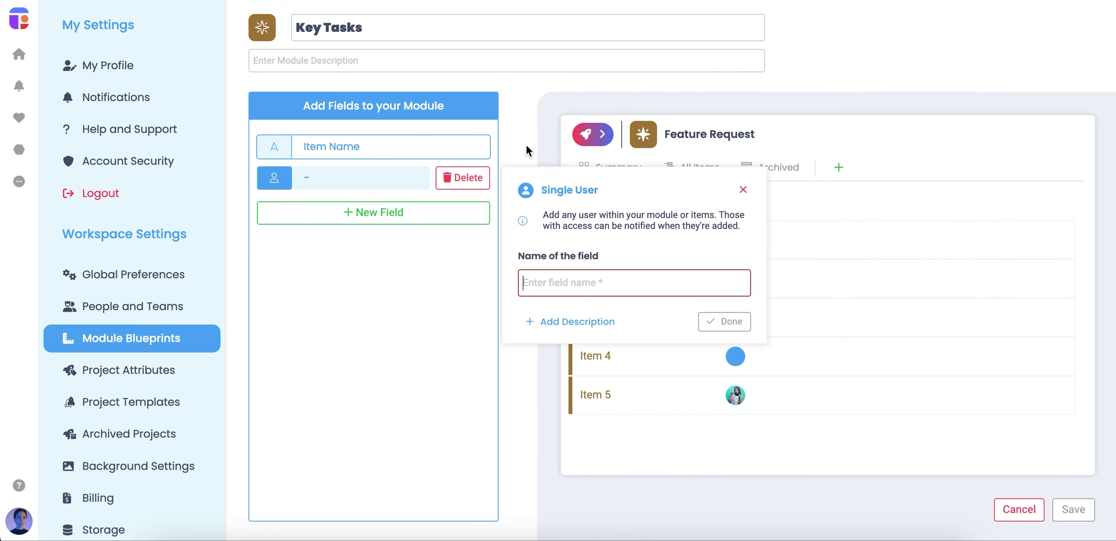
type("Owner")
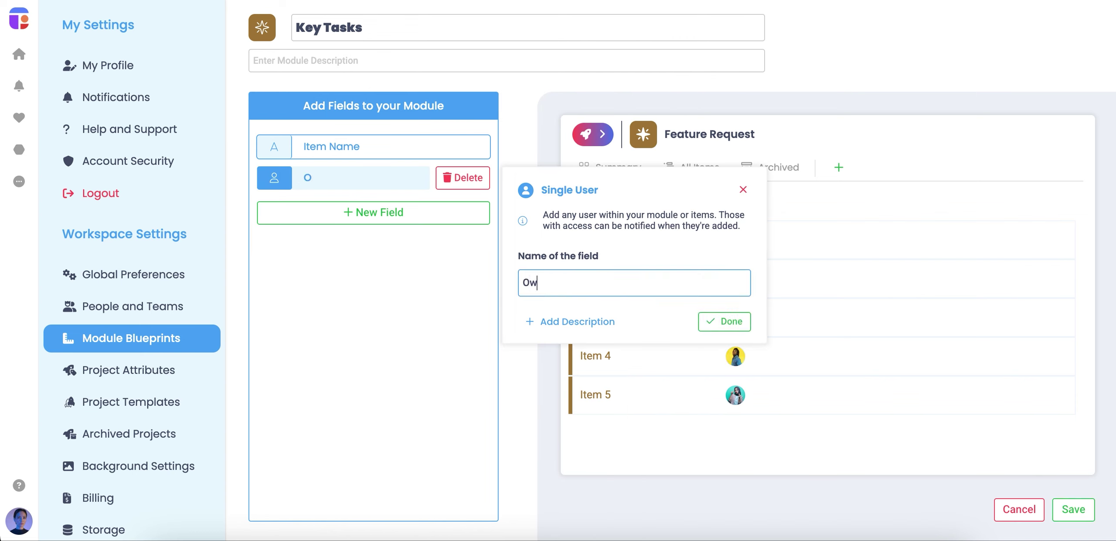
left_click(725, 321)
Add a Currency field named Cost of Item to the Key Tasks blueprint and save the blueprint
left_click(391, 212)
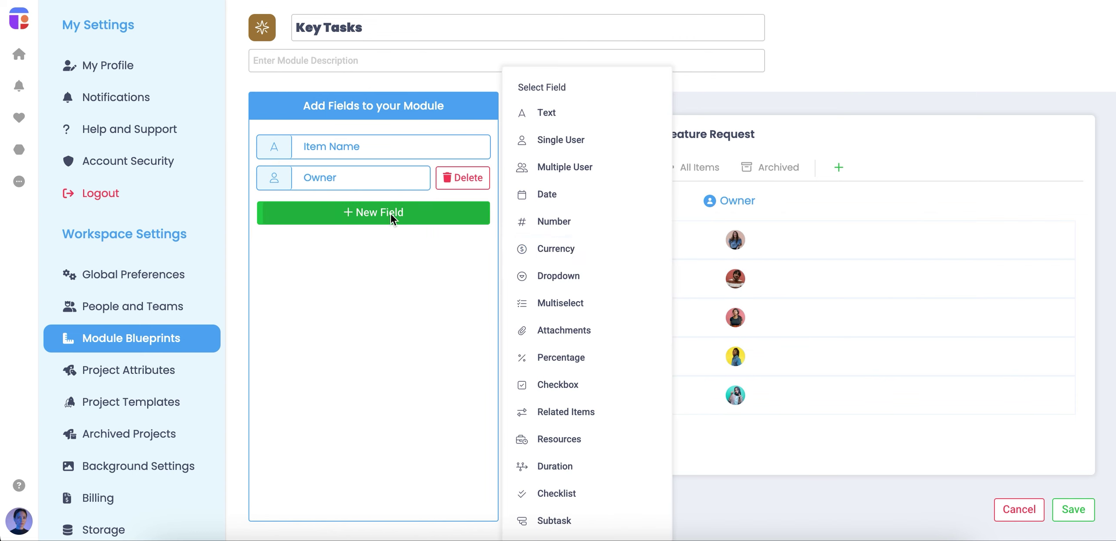
left_click(564, 250)
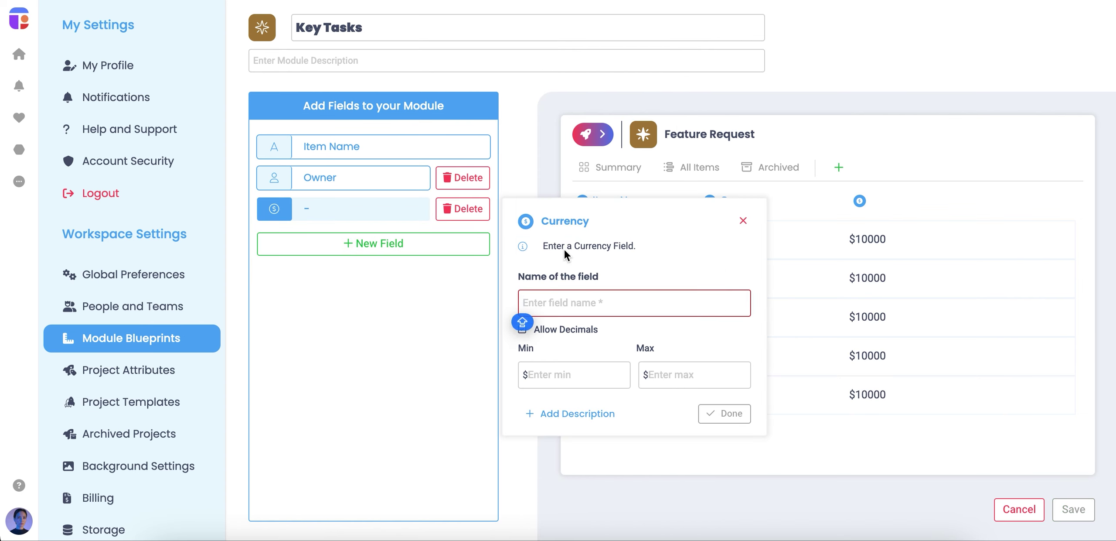
type("Cos")
type("t of Item")
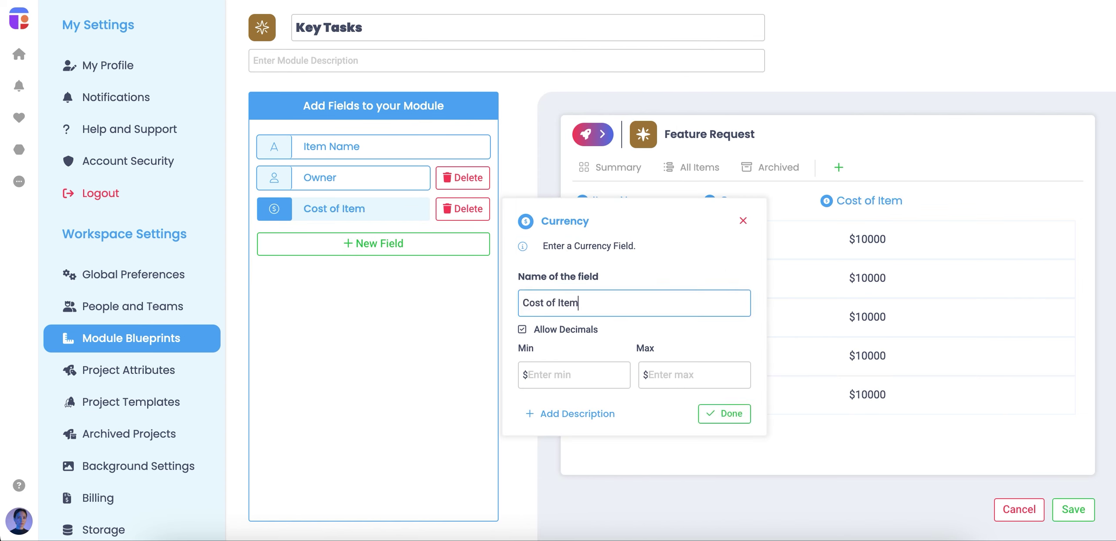
key("Return")
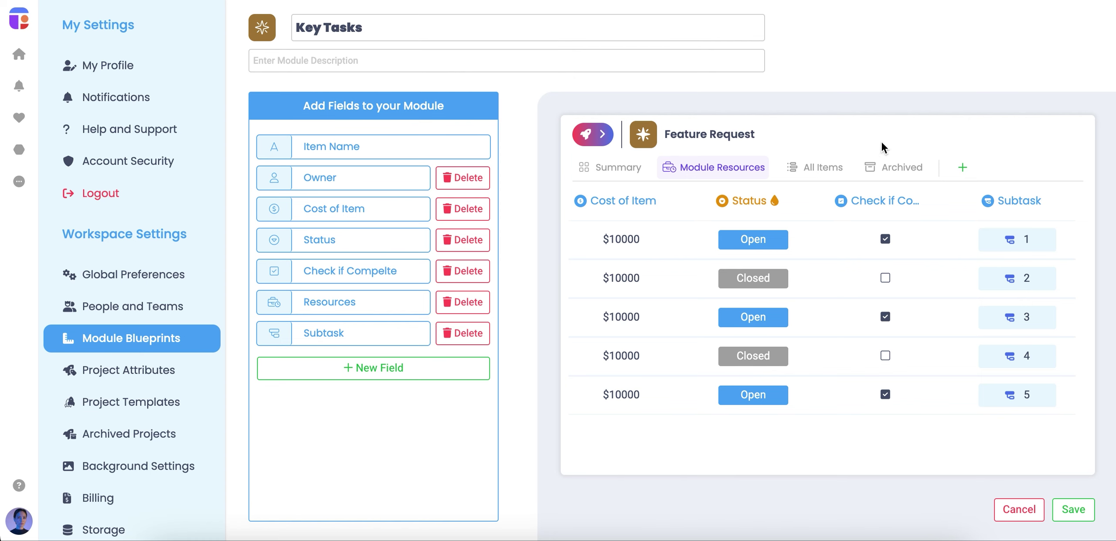
left_click(1072, 509)
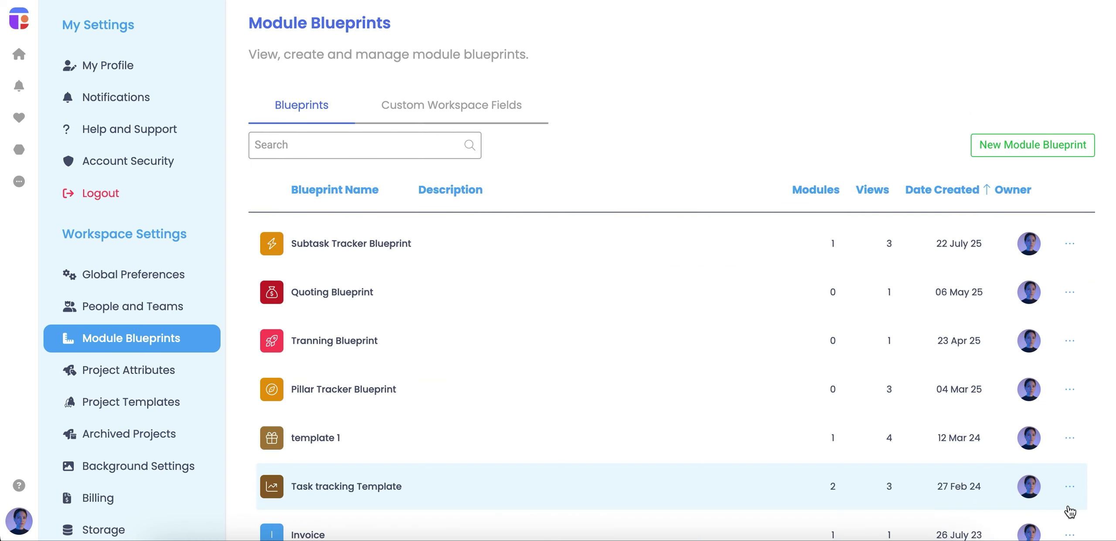